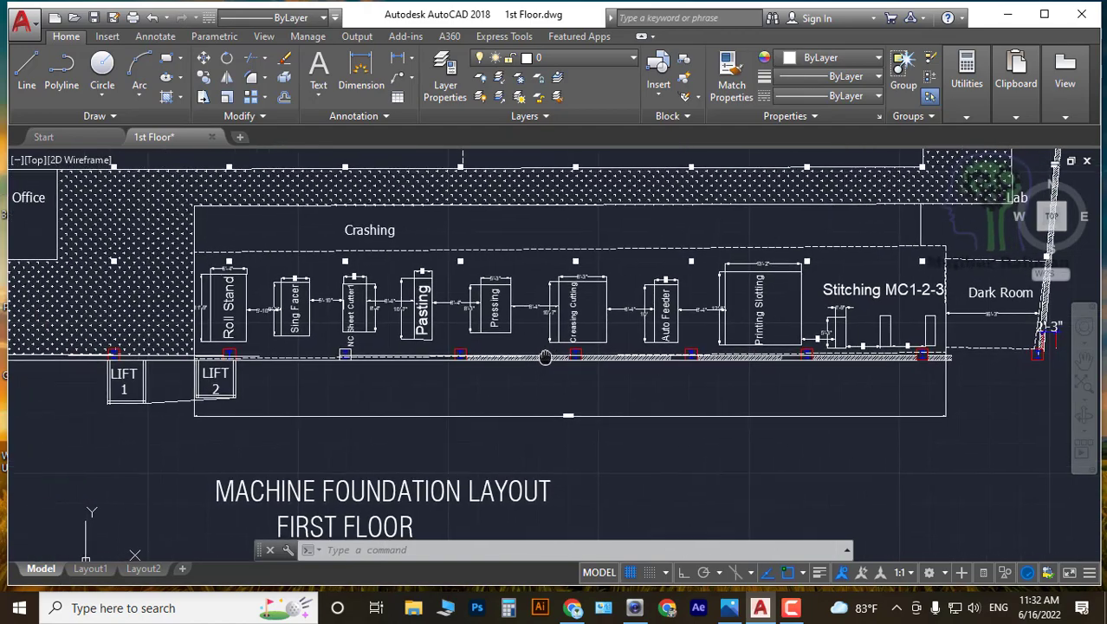
Examine the machine dimensions and the overall length dimension in the first-floor machine foundation layout.
{"action": "middle_click_drag", "start_coordinate": [743, 354], "coordinate": [487, 354]}
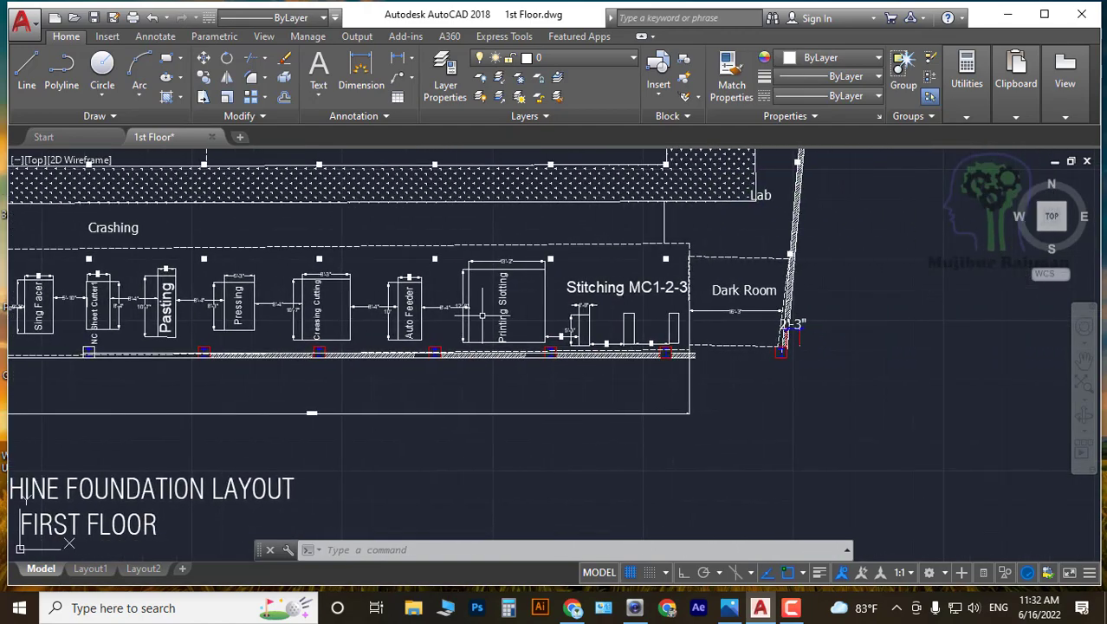
{"action": "scroll", "coordinate": [374, 325], "scroll_direction": "up", "scroll_amount": 5}
{"action": "scroll", "coordinate": [355, 295], "scroll_direction": "up", "scroll_amount": 2}
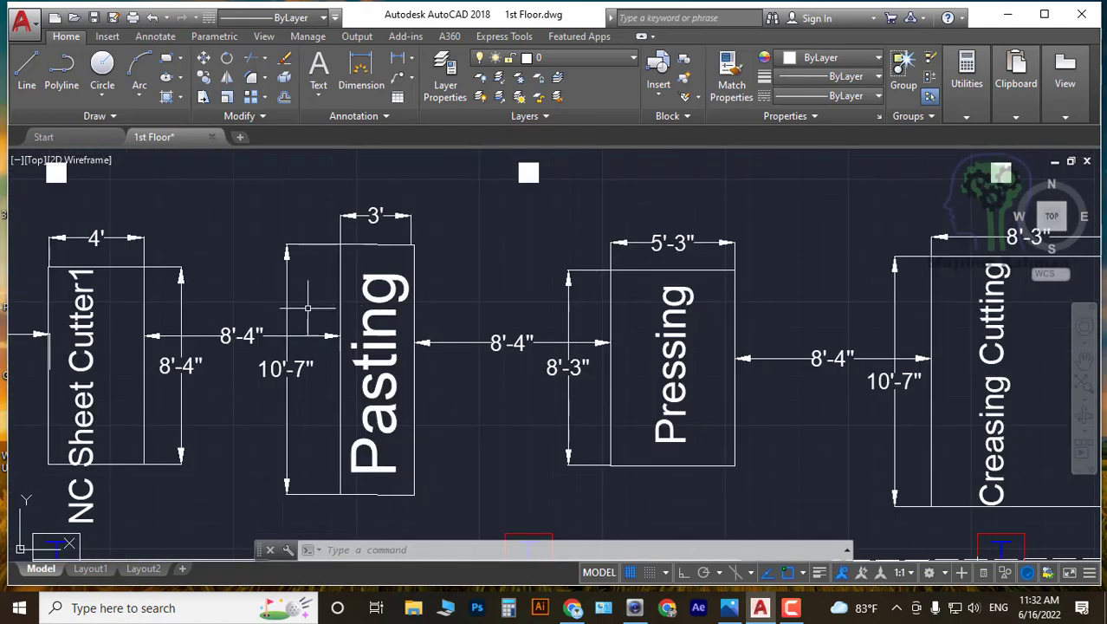
{"action": "mouse_move", "coordinate": [304, 297]}
{"action": "middle_mouse_down"}
{"action": "mouse_move", "coordinate": [457, 262]}
{"action": "mouse_move", "coordinate": [658, 261]}
{"action": "middle_mouse_up"}
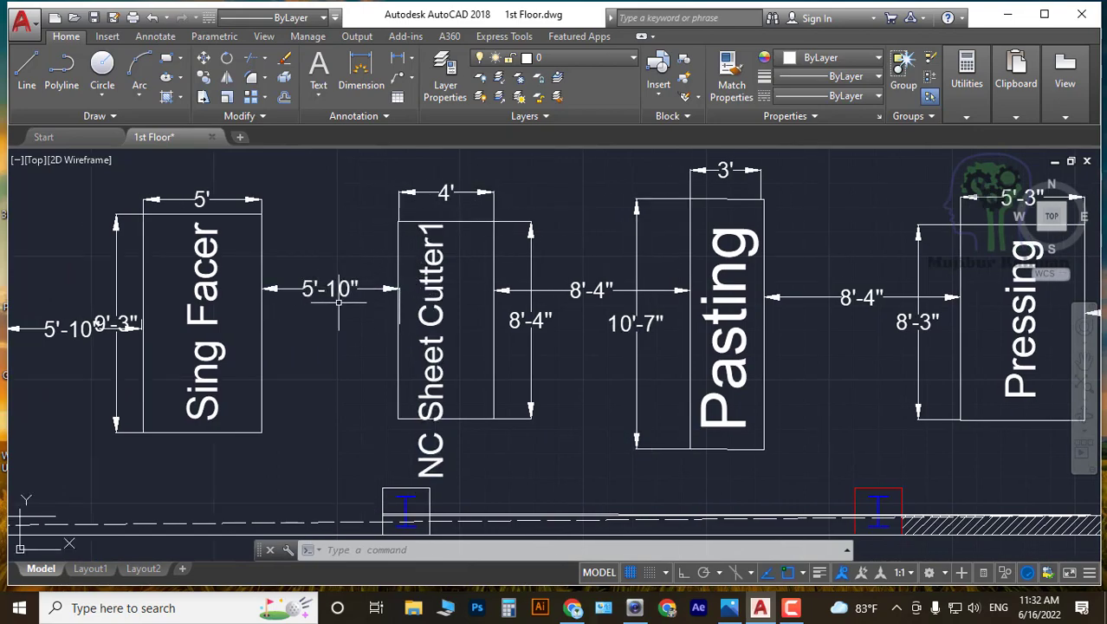
{"action": "scroll", "coordinate": [396, 308], "scroll_direction": "down", "scroll_amount": 3}
{"action": "middle_click_drag", "start_coordinate": [426, 300], "coordinate": [348, 259]}
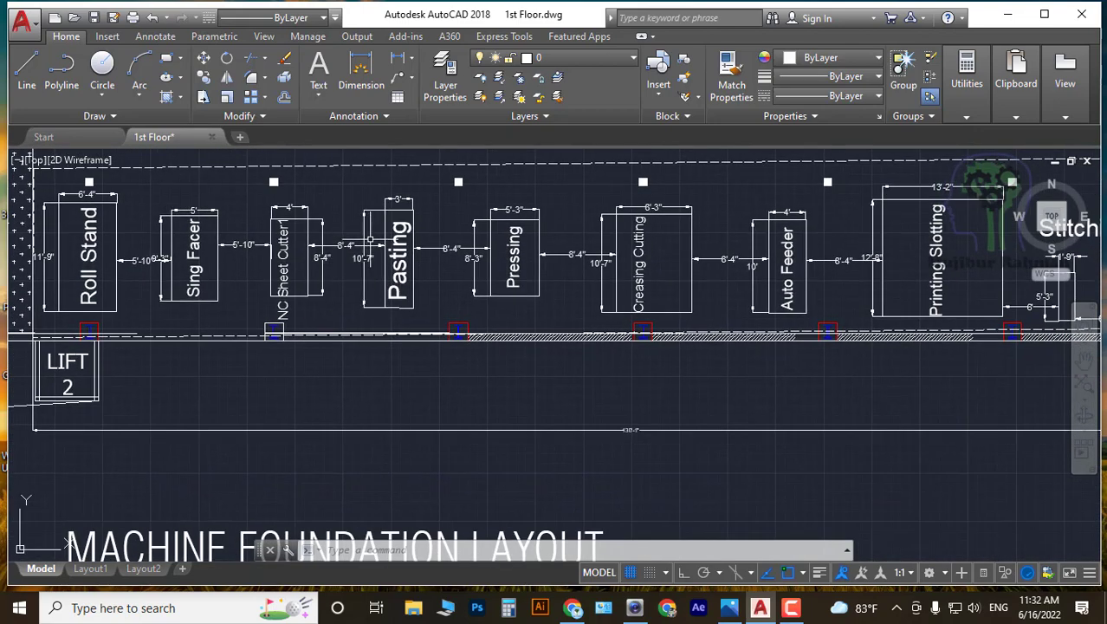
{"action": "scroll", "coordinate": [559, 383], "scroll_direction": "down", "scroll_amount": 2}
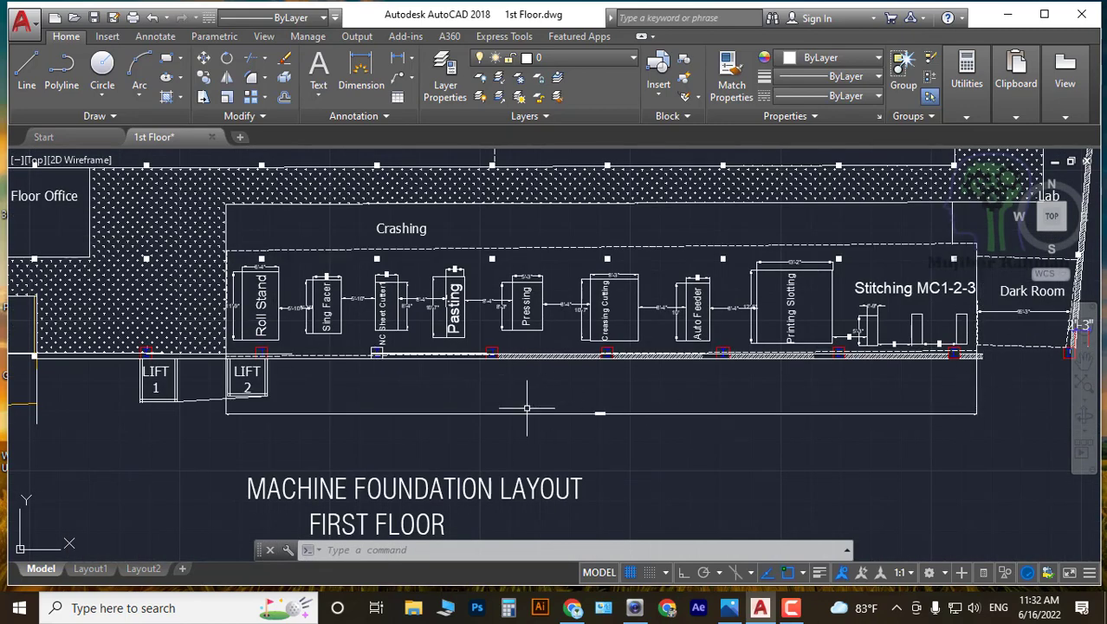
{"action": "scroll", "coordinate": [598, 412], "scroll_direction": "up", "scroll_amount": 2}
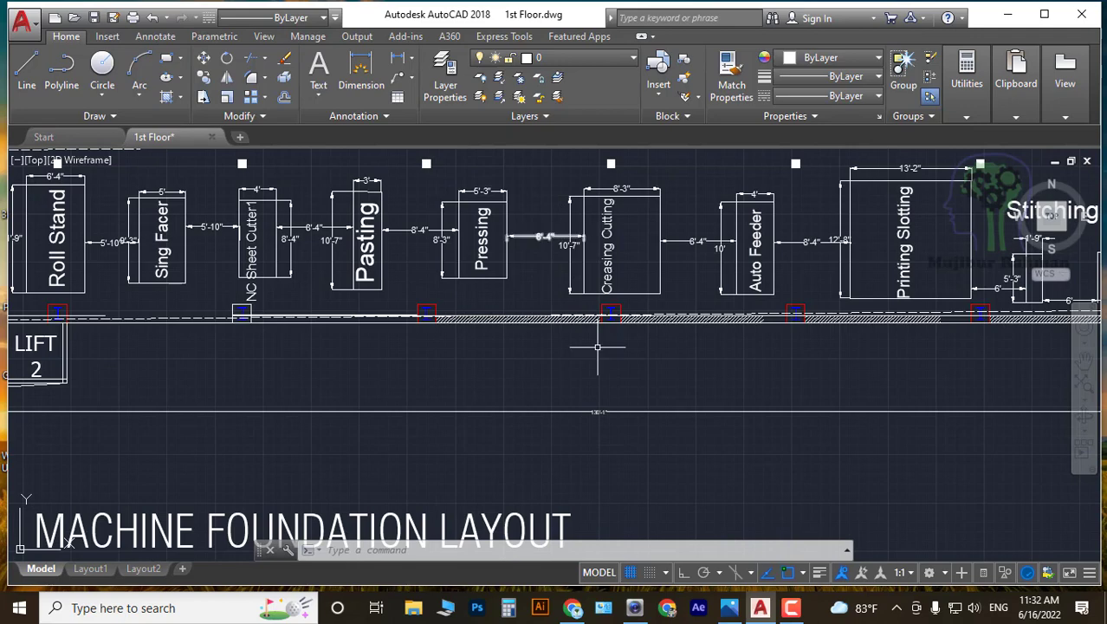
{"action": "scroll", "coordinate": [600, 418], "scroll_direction": "up", "scroll_amount": 5}
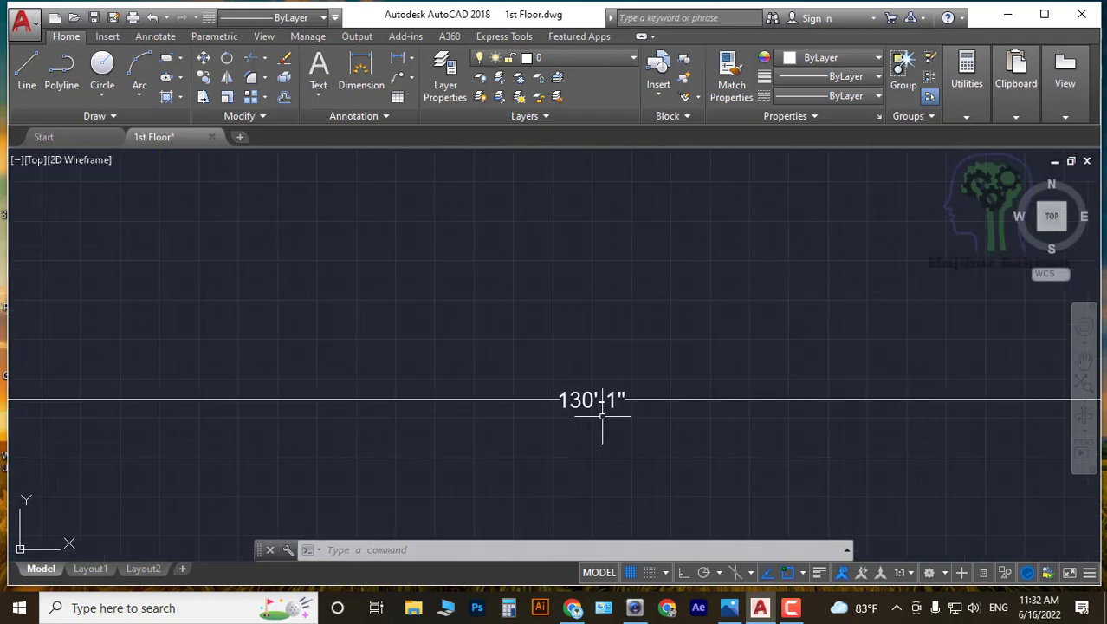
{"action": "scroll", "coordinate": [602, 418], "scroll_direction": "down", "scroll_amount": 5}
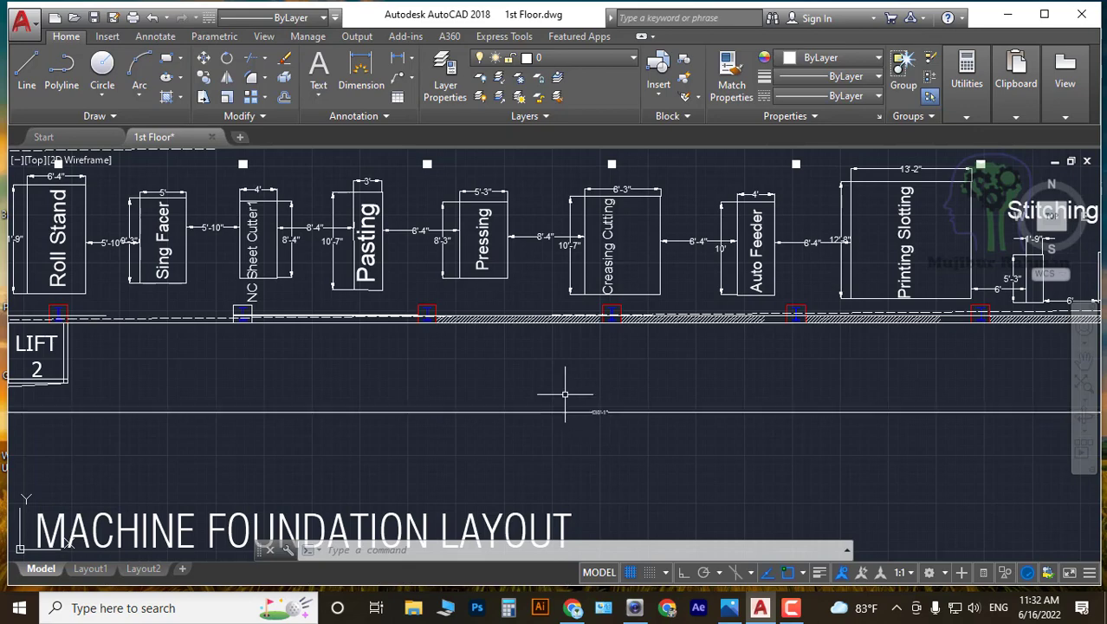
Modify the Standard dimension style with a text height of 12 and an arrow size of 1'.
{"action": "type", "text": "D"}
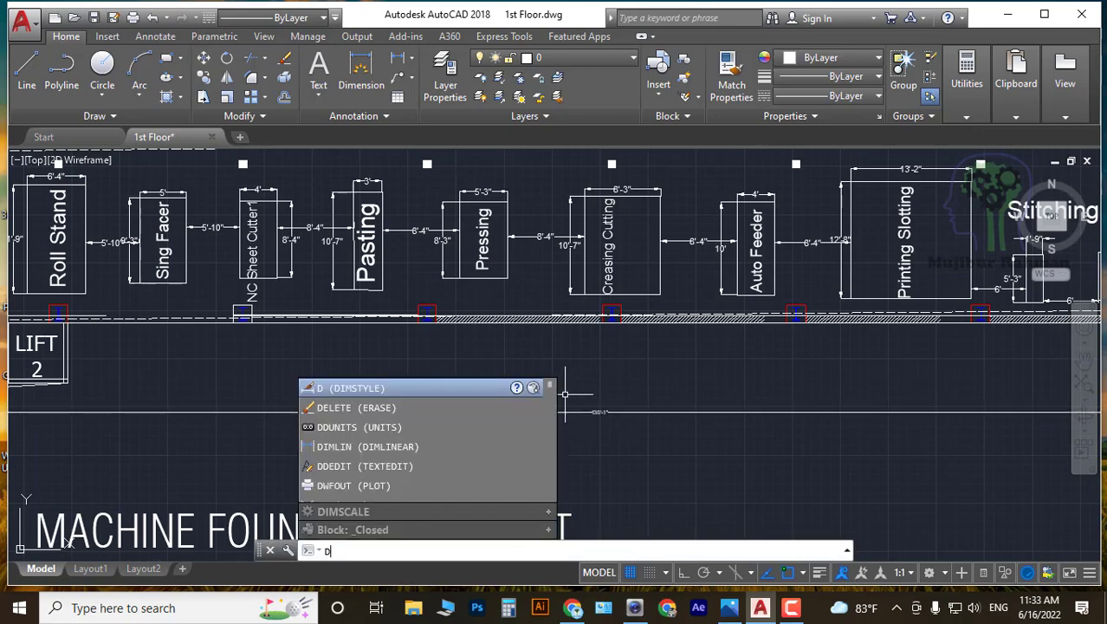
{"action": "key", "text": "Return"}
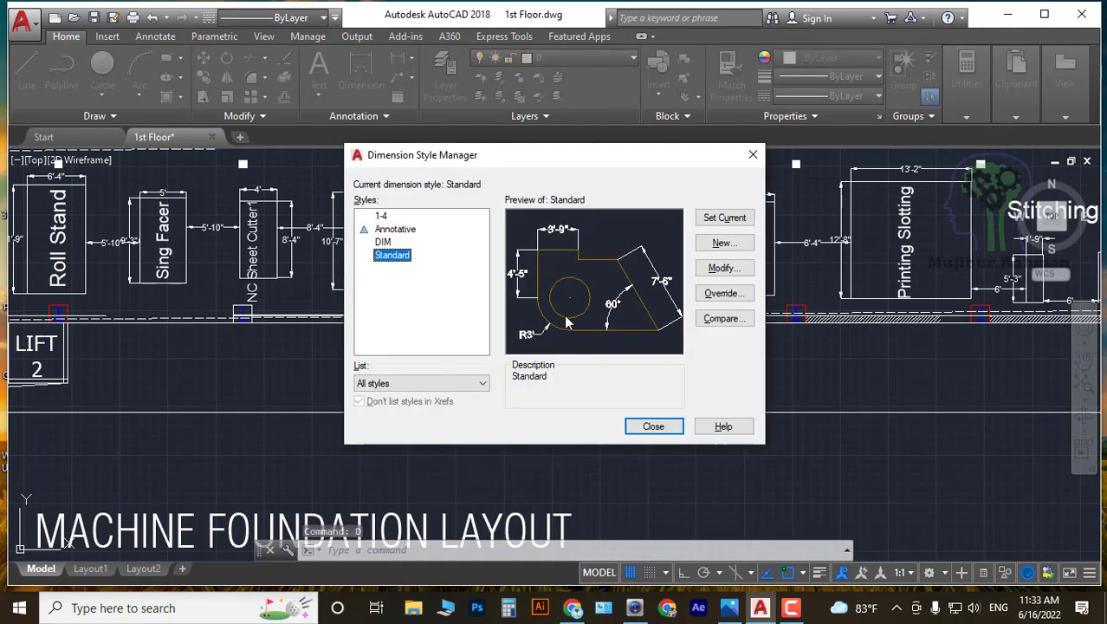
{"action": "left_click", "coordinate": [724, 268]}
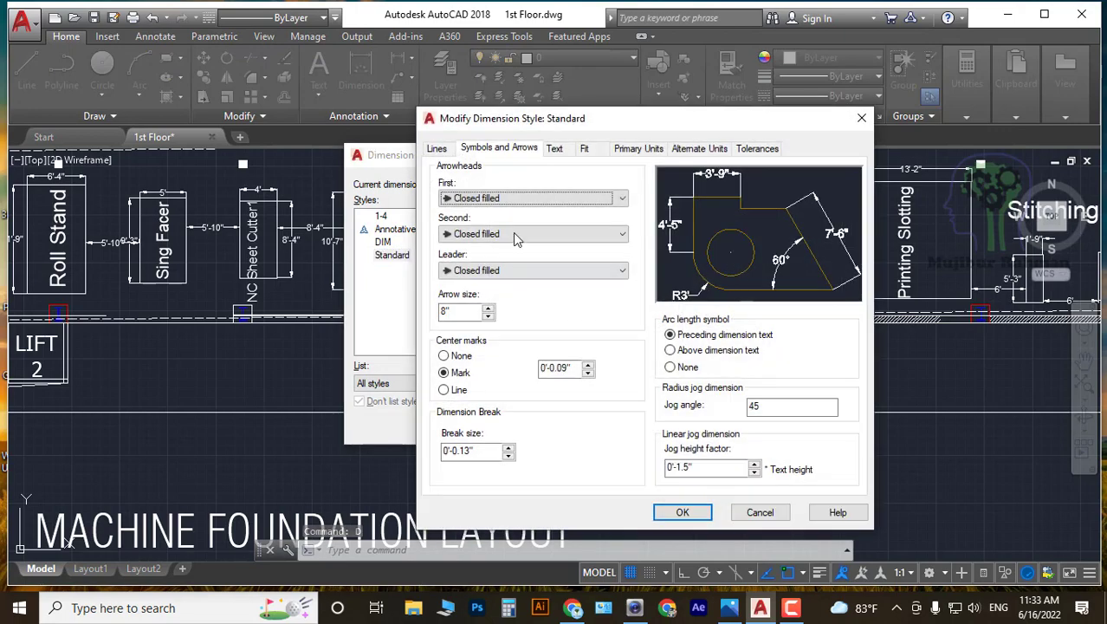
{"action": "left_click", "coordinate": [584, 148]}
{"action": "left_click", "coordinate": [554, 148]}
{"action": "left_click_drag", "start_coordinate": [617, 265], "coordinate": [528, 274]}
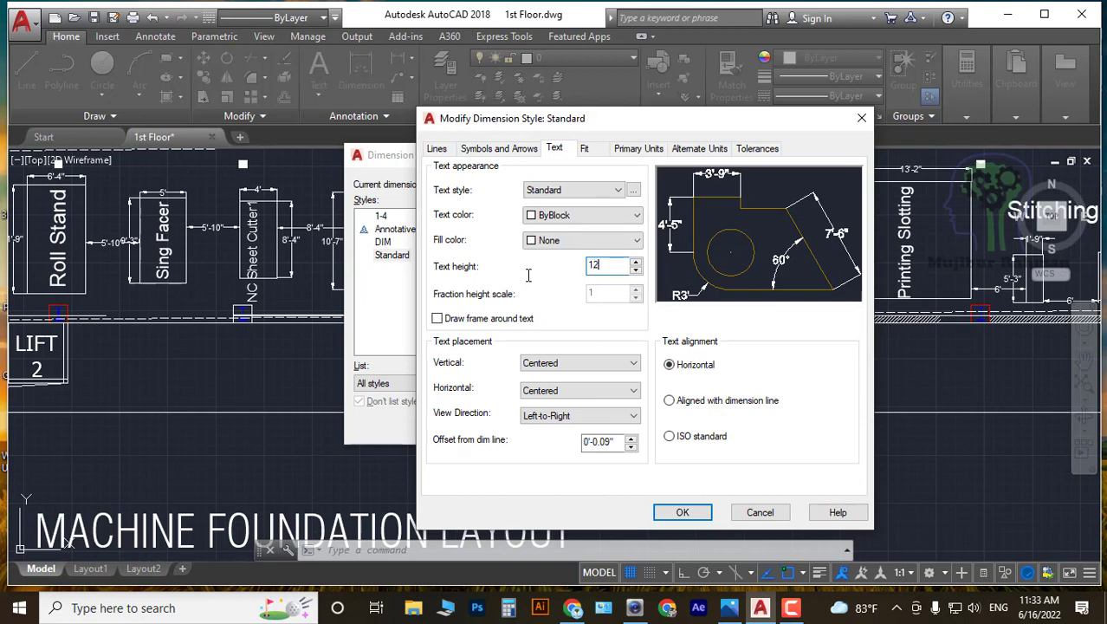
{"action": "left_click", "coordinate": [496, 149]}
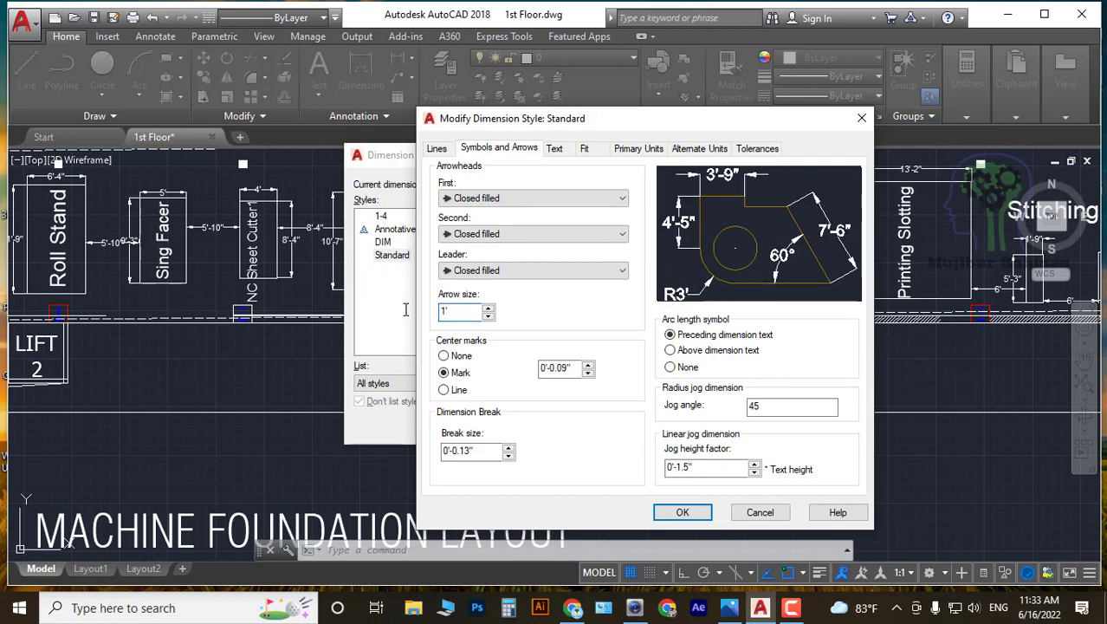
{"action": "left_click", "coordinate": [683, 512]}
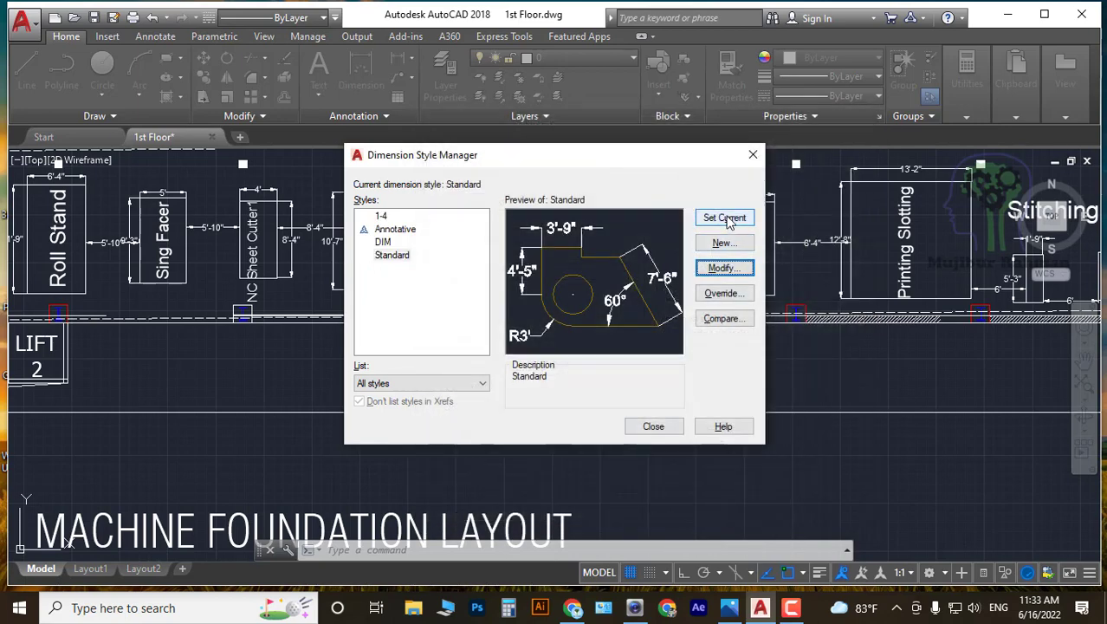
{"action": "left_click", "coordinate": [753, 155]}
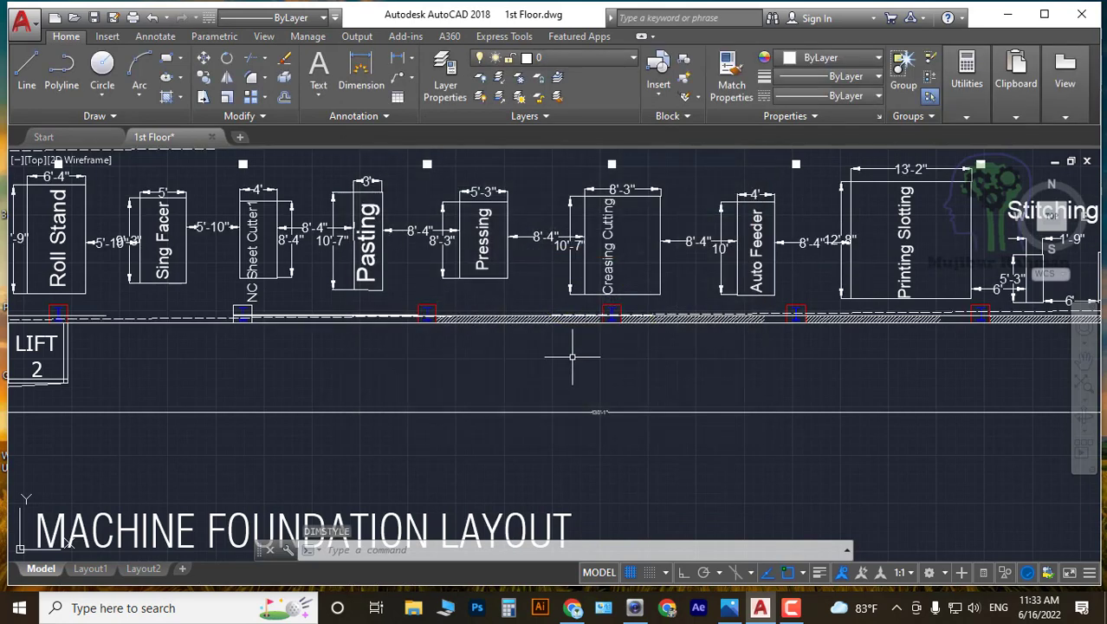
Check the size of the dimension text and arrows on the overall dimension and along the machine row.
{"action": "scroll", "coordinate": [603, 414], "scroll_direction": "up", "scroll_amount": 2}
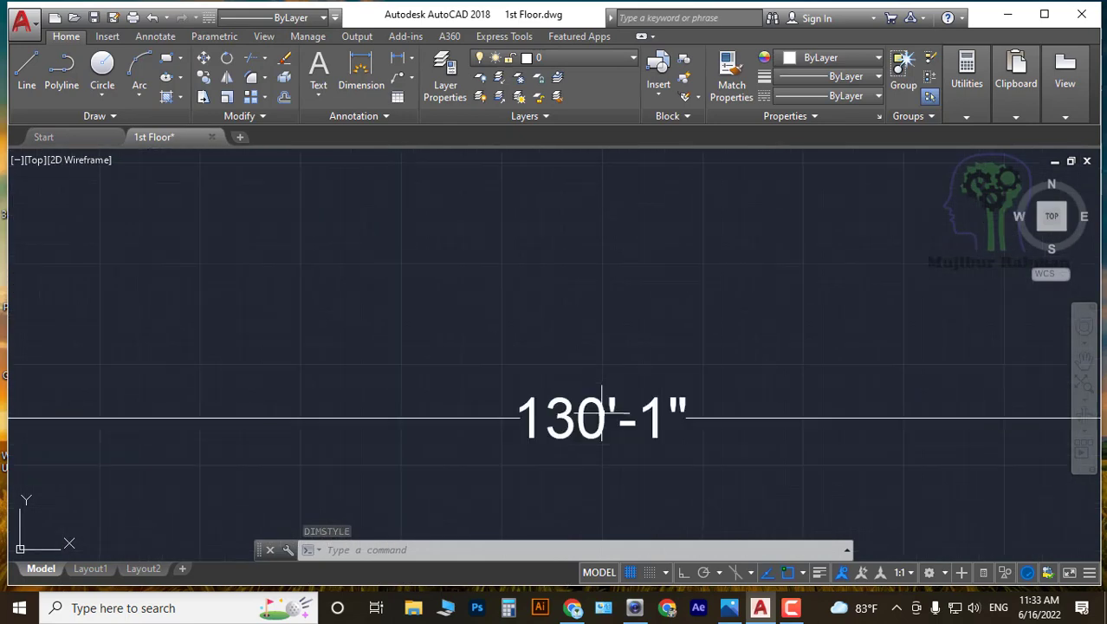
{"action": "scroll", "coordinate": [604, 382], "scroll_direction": "down", "scroll_amount": 6}
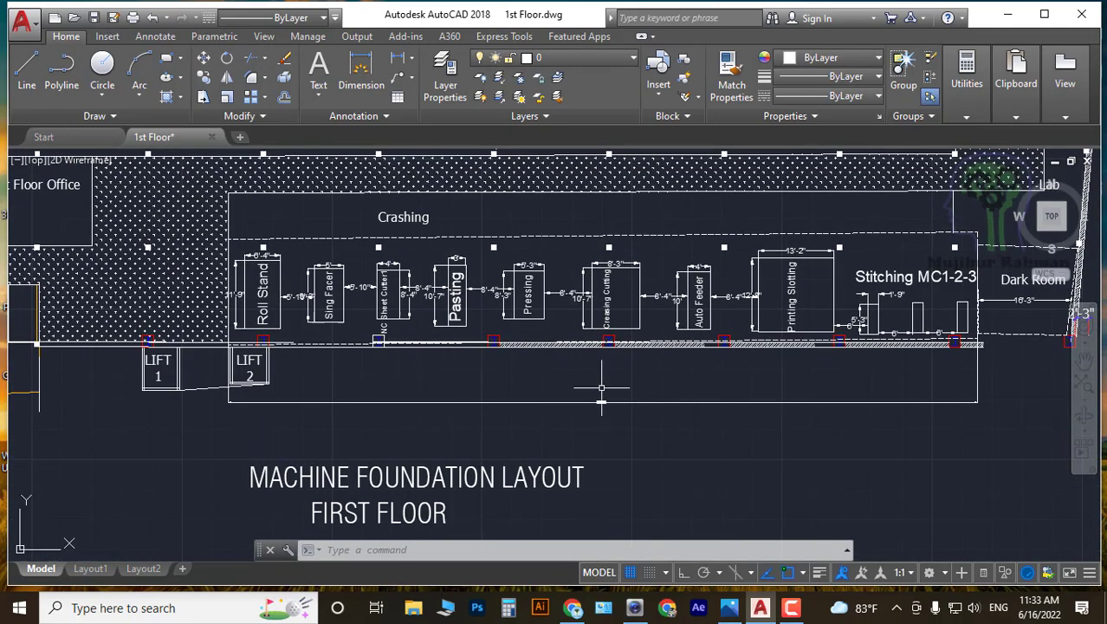
{"action": "scroll", "coordinate": [563, 247], "scroll_direction": "up", "scroll_amount": 7}
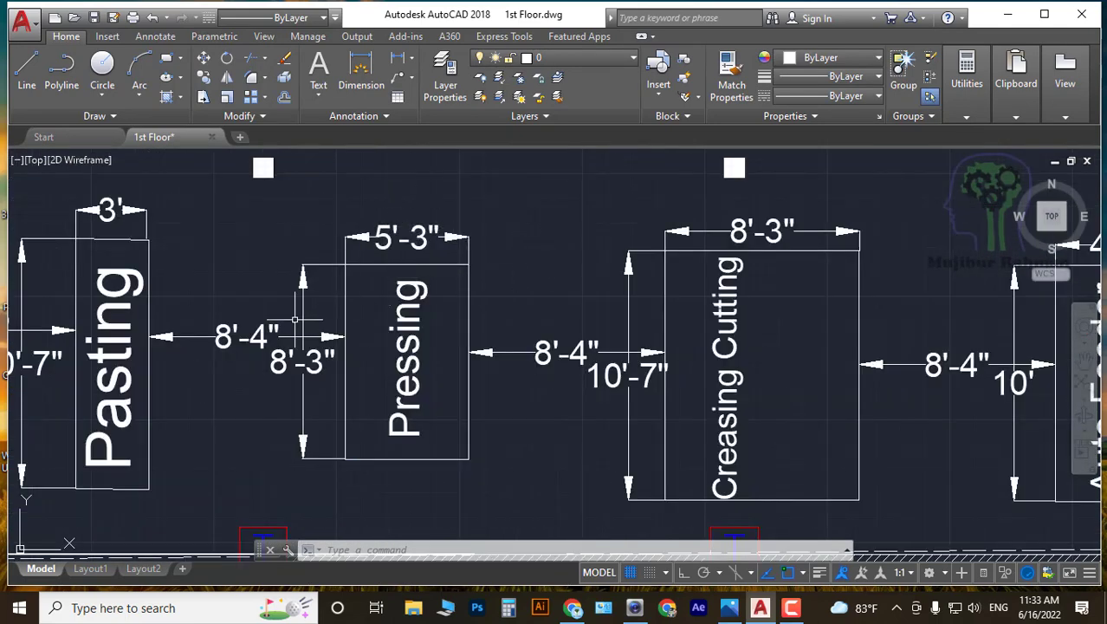
{"action": "scroll", "coordinate": [516, 261], "scroll_direction": "down", "scroll_amount": 2}
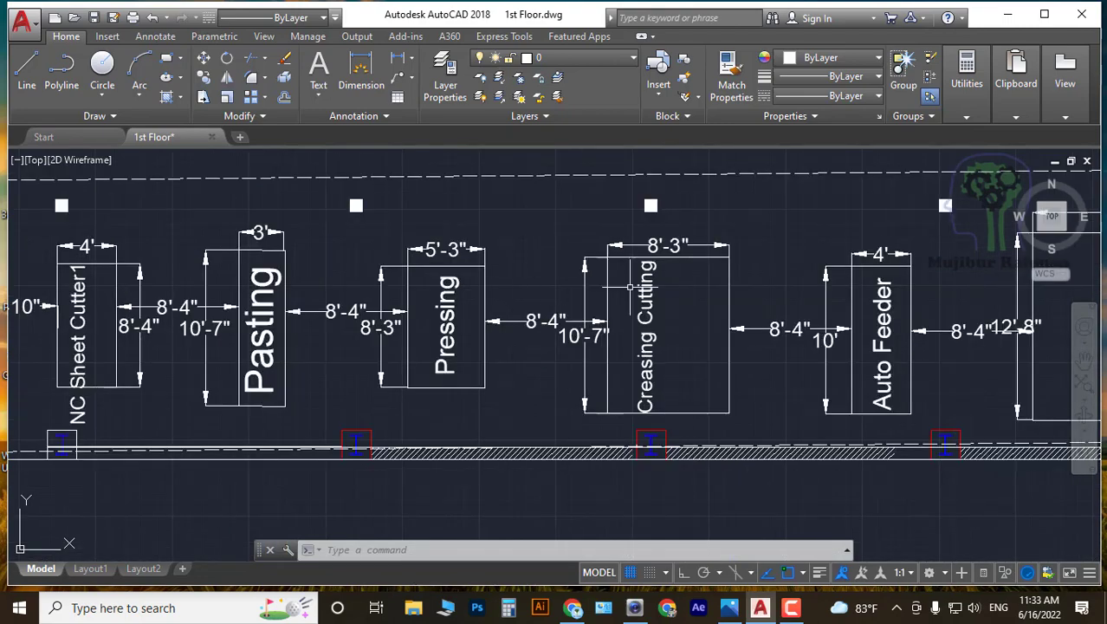
{"action": "scroll", "coordinate": [658, 305], "scroll_direction": "down", "scroll_amount": 3}
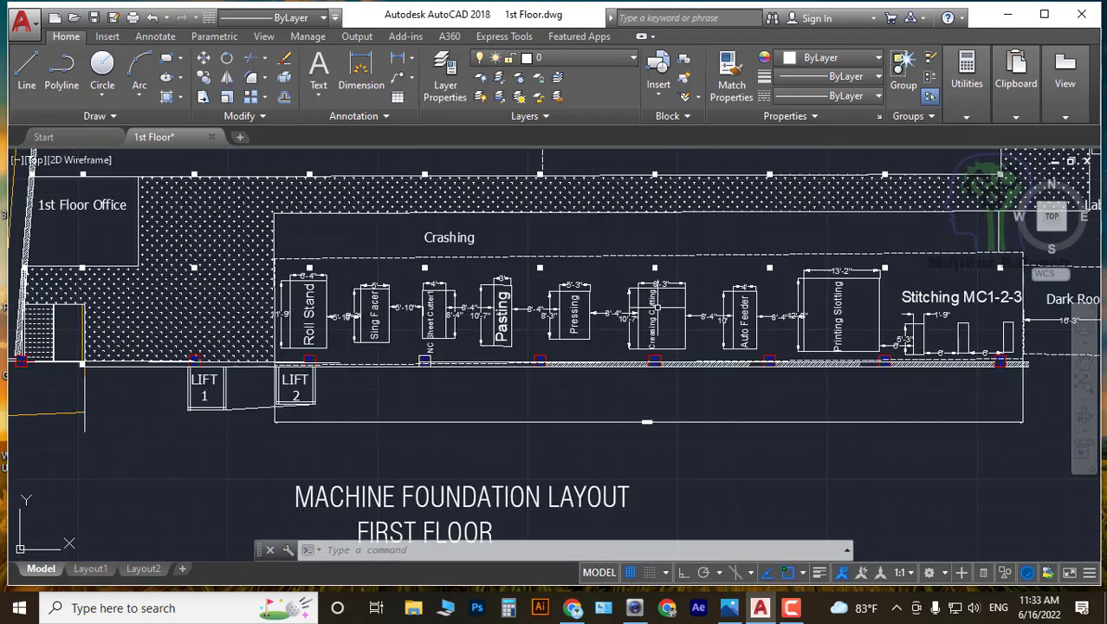
{"action": "middle_click_drag", "start_coordinate": [788, 374], "coordinate": [569, 352]}
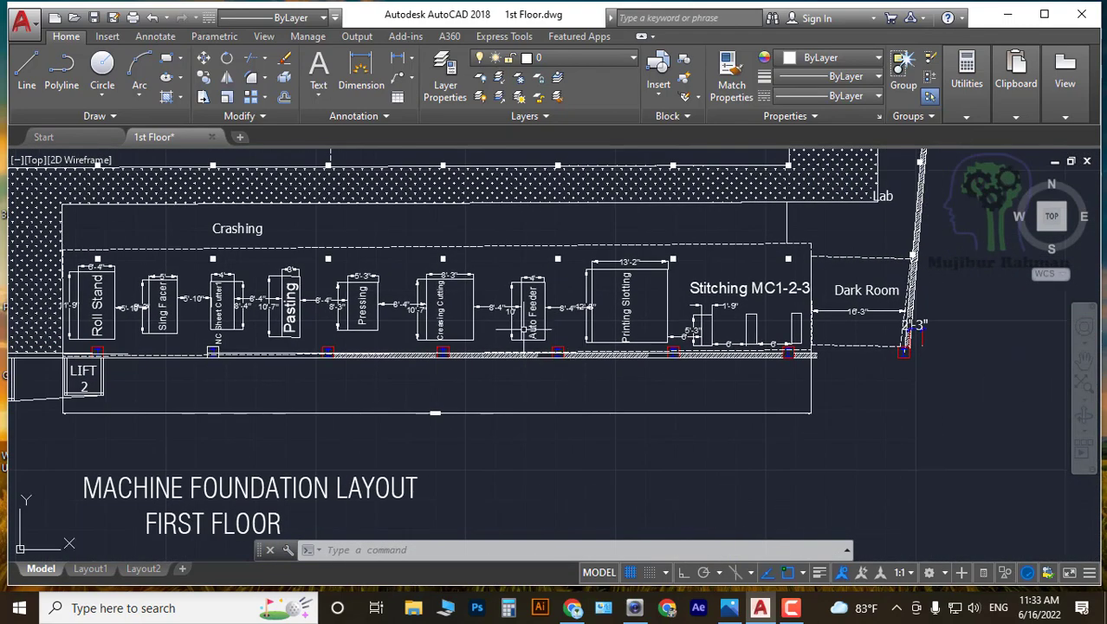
{"action": "scroll", "coordinate": [458, 313], "scroll_direction": "up", "scroll_amount": 4}
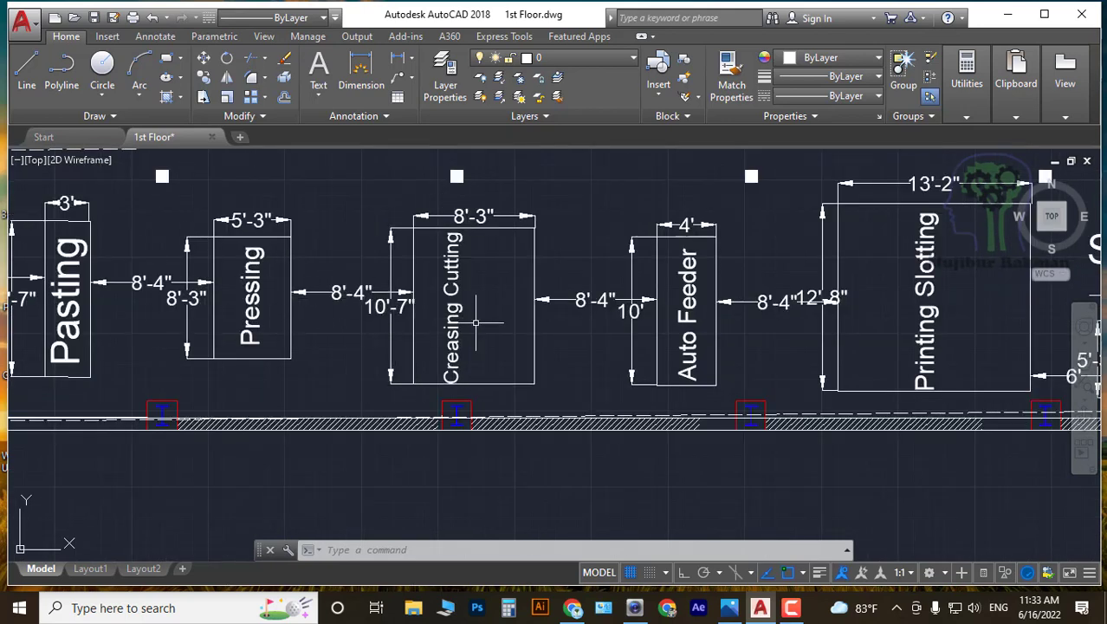
Modify the Standard dimension style again and reduce its text height.
{"action": "type", "text": "D"}
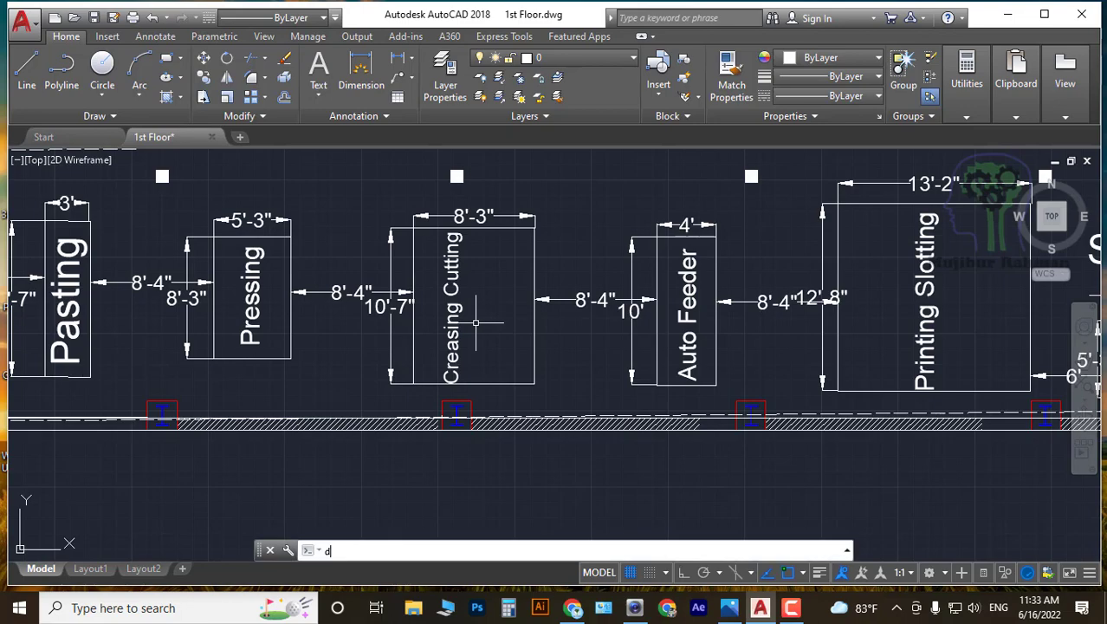
{"action": "key", "text": "Return"}
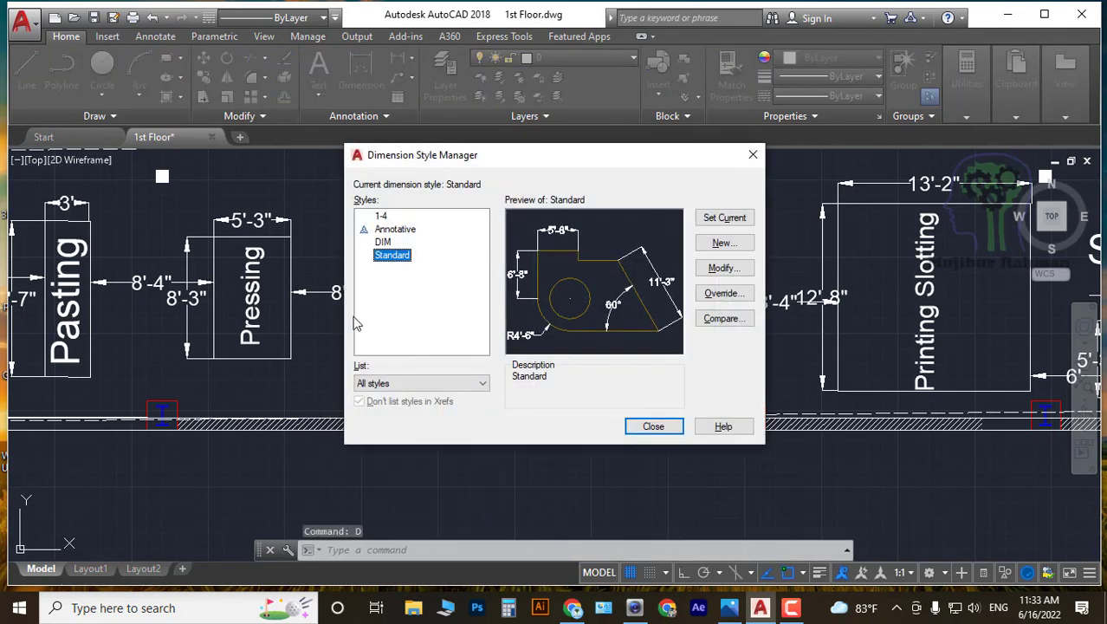
{"action": "left_click", "coordinate": [724, 267]}
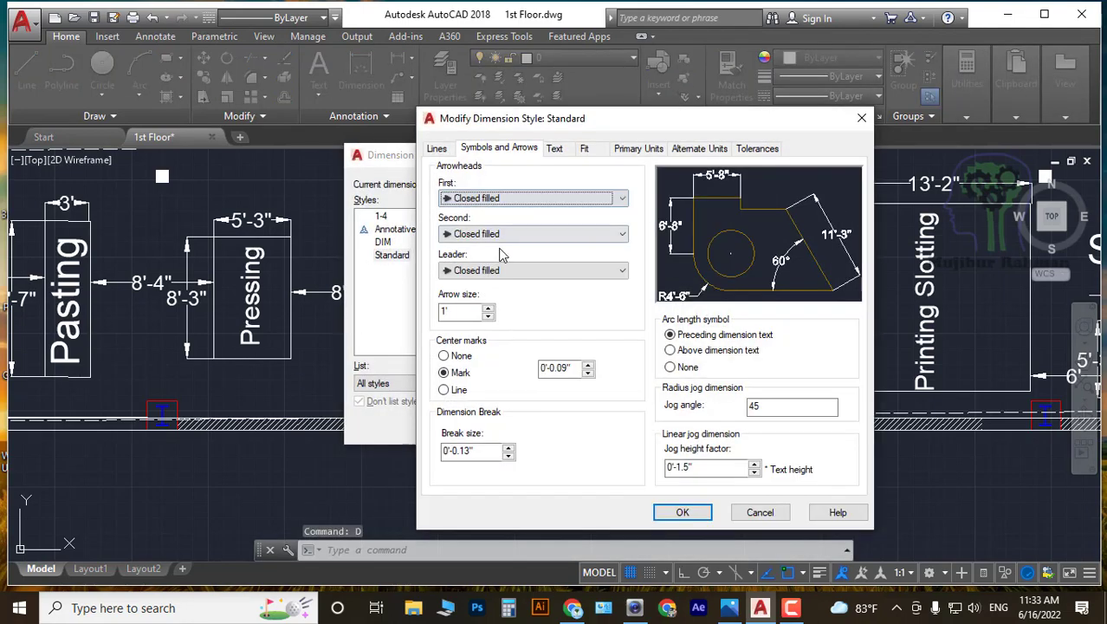
{"action": "left_click", "coordinate": [638, 149]}
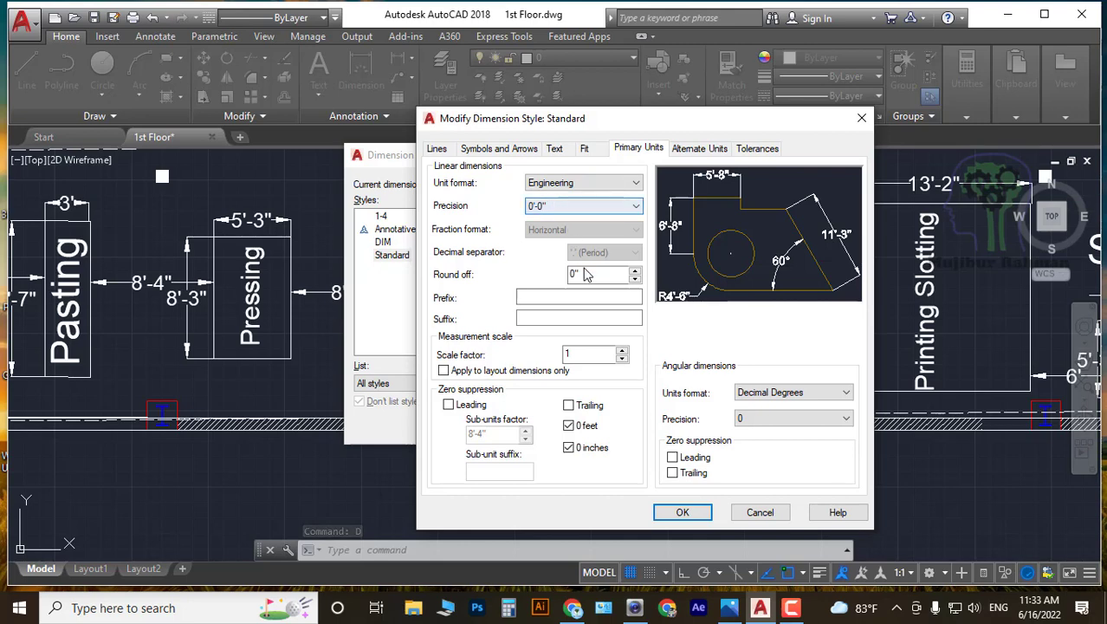
{"action": "left_click", "coordinate": [584, 149]}
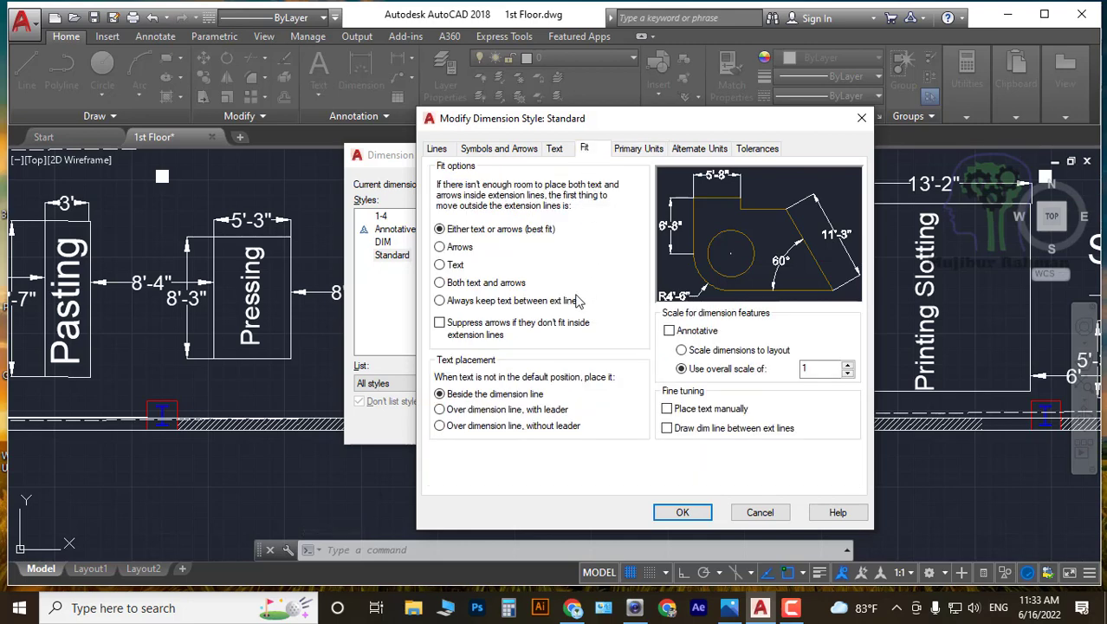
{"action": "left_click", "coordinate": [556, 150]}
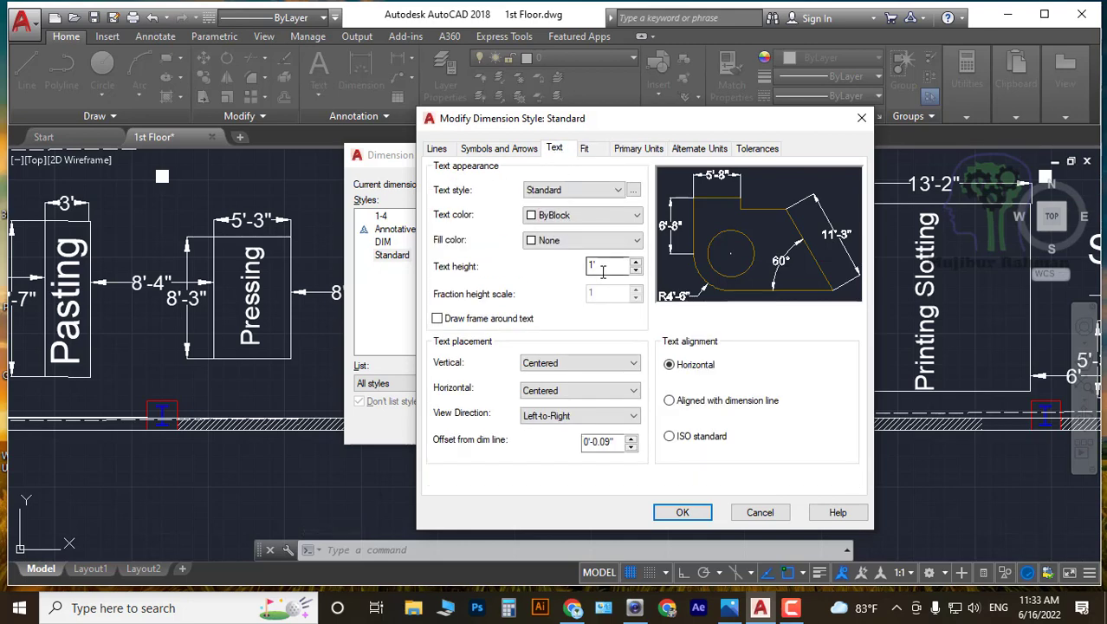
{"action": "left_click_drag", "start_coordinate": [603, 271], "coordinate": [549, 264]}
Set the Standard dimension style's arrow size to 10" and make the style current.
{"action": "left_click", "coordinate": [499, 149]}
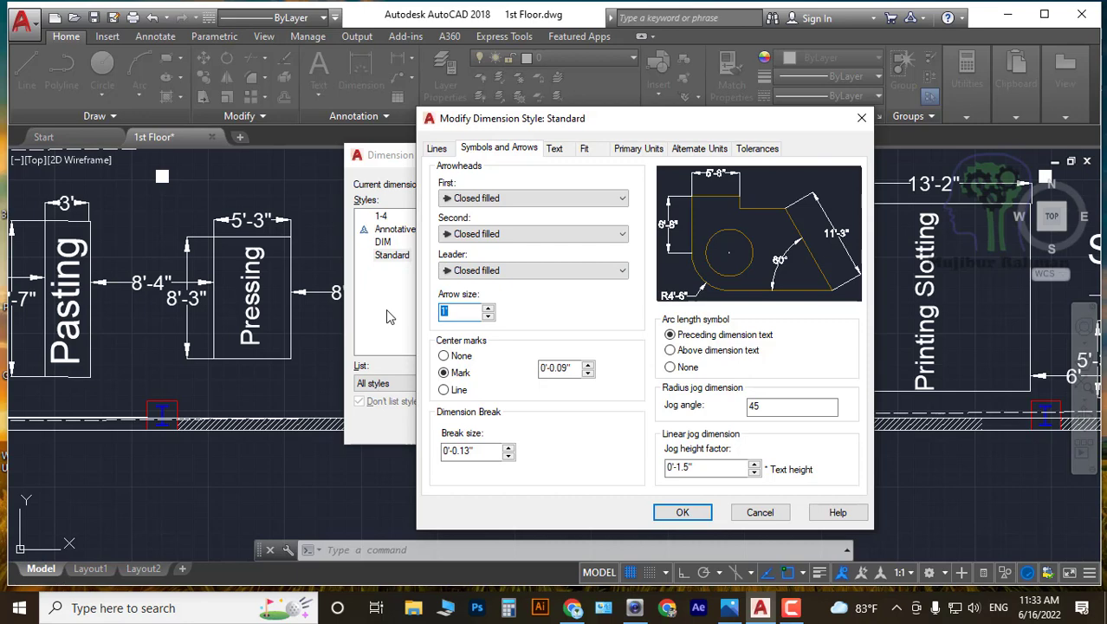
{"action": "type", "text": "10\""}
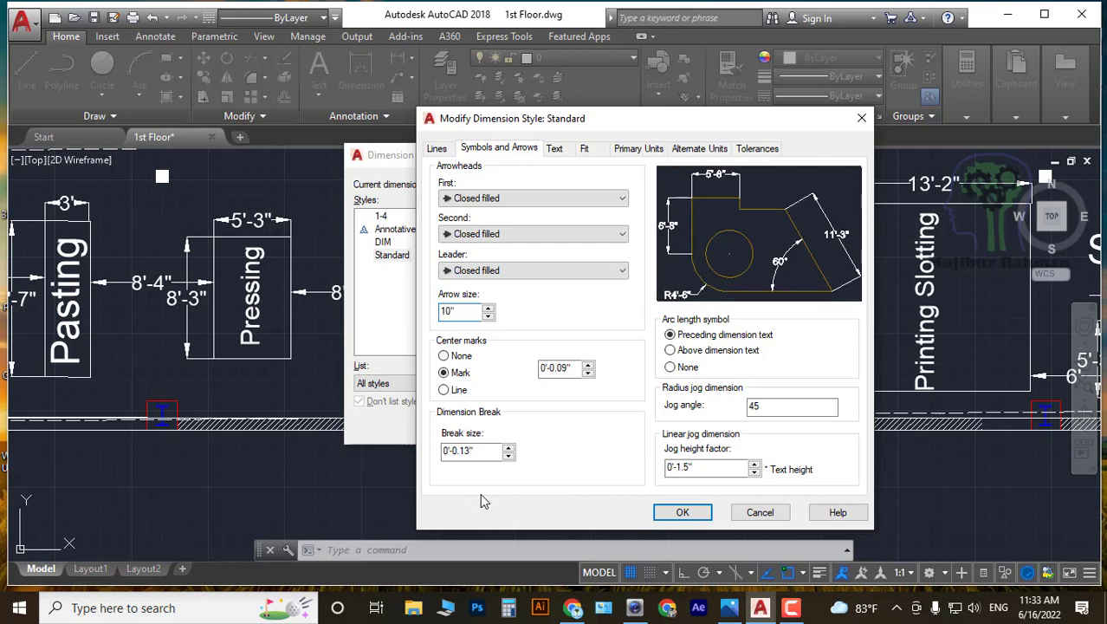
{"action": "left_click", "coordinate": [682, 512]}
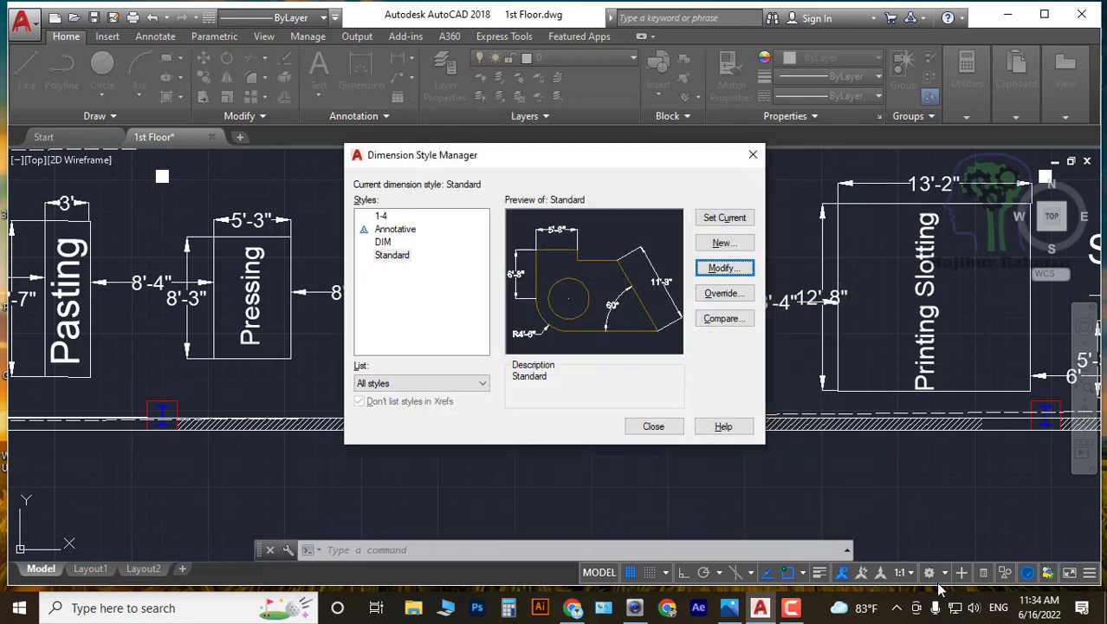
{"action": "left_click", "coordinate": [718, 219]}
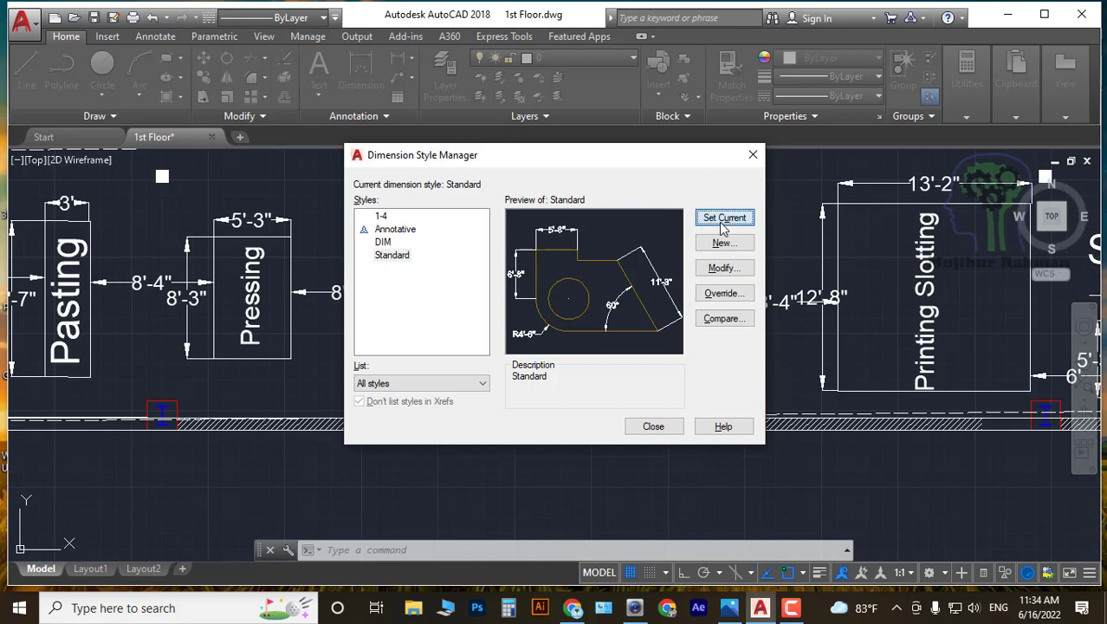
{"action": "left_click", "coordinate": [753, 154]}
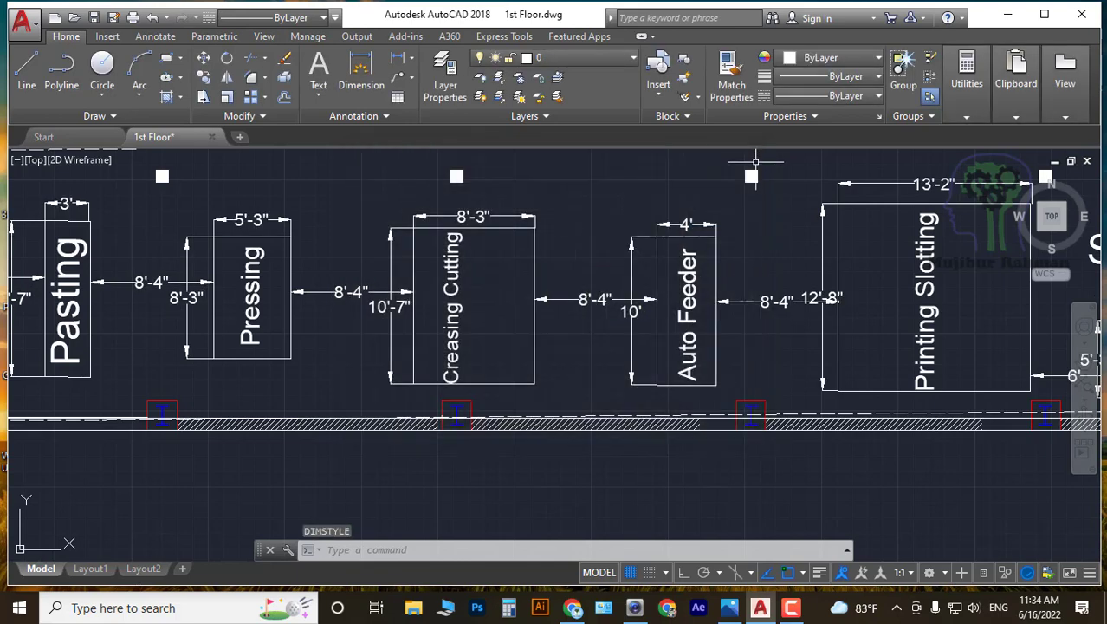
Compare the dimension text of the machine row with the overall length dimension below it.
{"action": "scroll", "coordinate": [491, 218], "scroll_direction": "down", "scroll_amount": 2}
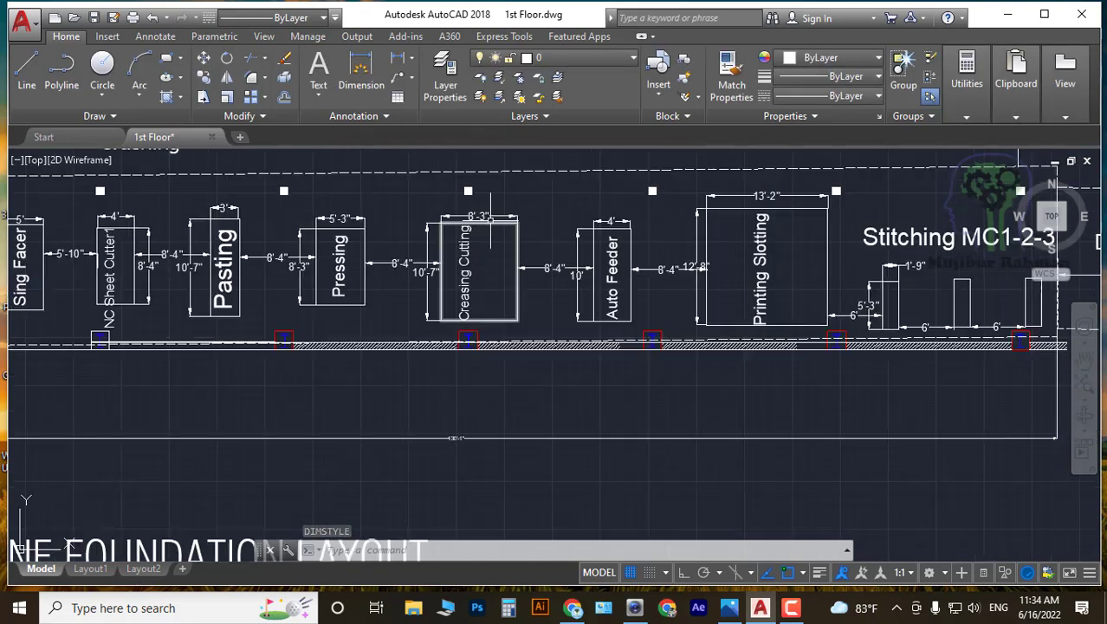
{"action": "scroll", "coordinate": [468, 278], "scroll_direction": "down", "scroll_amount": 3}
{"action": "scroll", "coordinate": [440, 388], "scroll_direction": "up", "scroll_amount": 8}
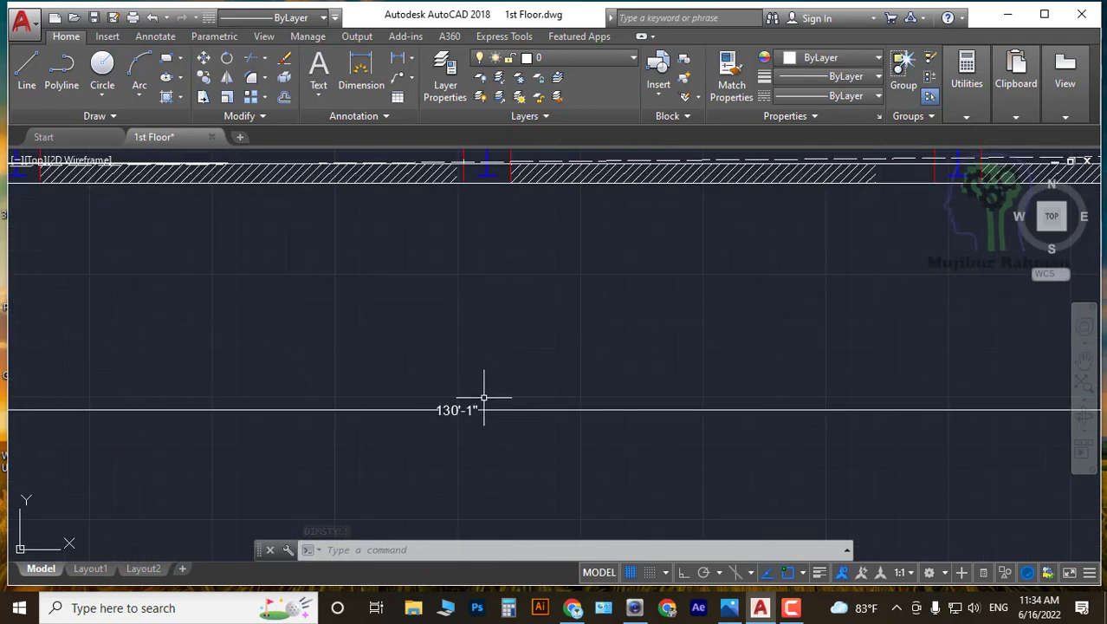
Open the properties of the overall length dimension below the machine row.
{"action": "scroll", "coordinate": [498, 404], "scroll_direction": "down", "scroll_amount": 3}
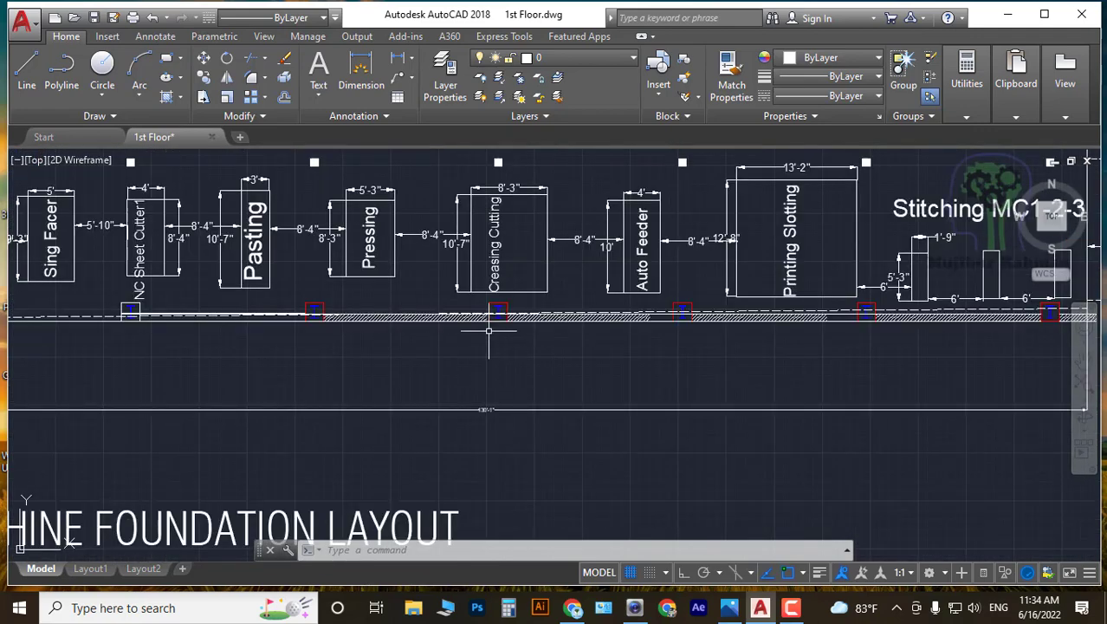
{"action": "mouse_move", "coordinate": [489, 330]}
{"action": "middle_mouse_down"}
{"action": "mouse_move", "coordinate": [602, 383]}
{"action": "mouse_move", "coordinate": [634, 384]}
{"action": "middle_mouse_up"}
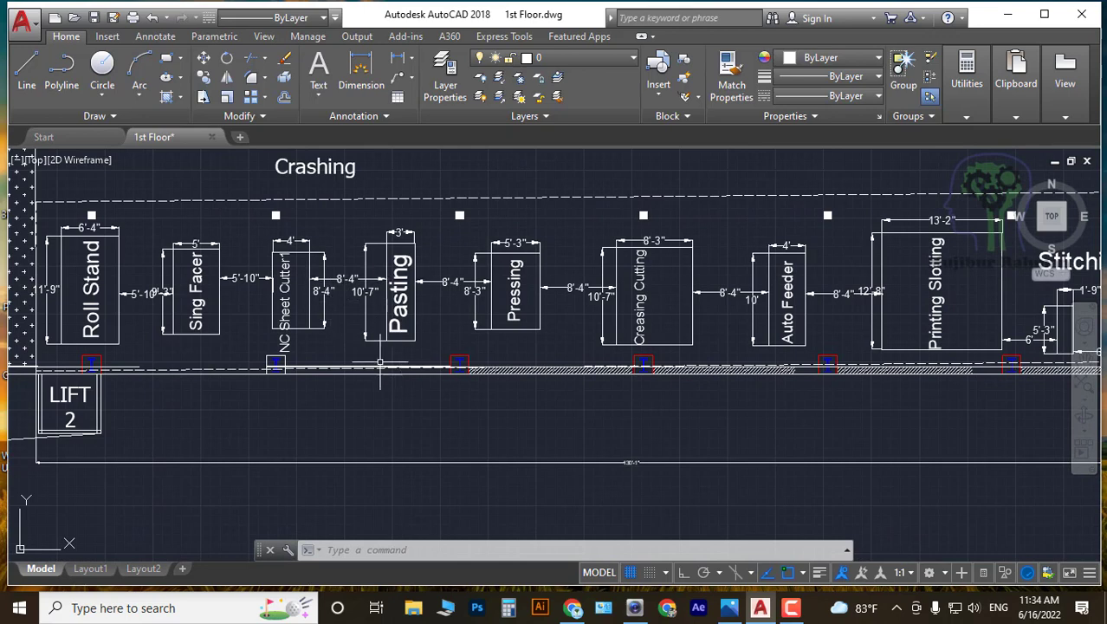
{"action": "left_click", "coordinate": [631, 463]}
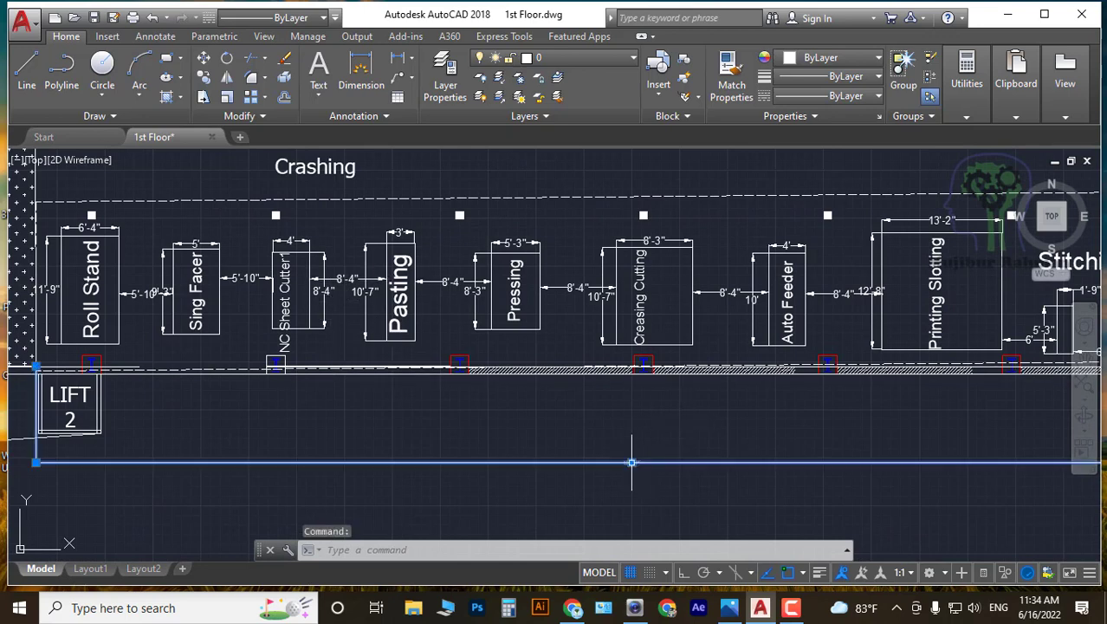
{"action": "right_click", "coordinate": [606, 460]}
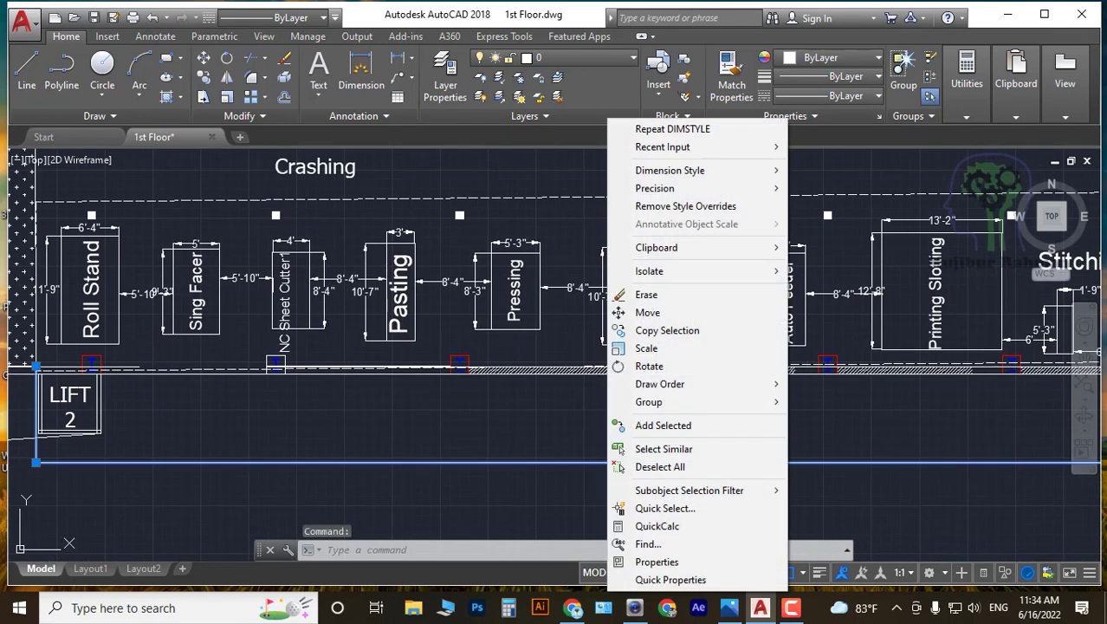
{"action": "left_click", "coordinate": [656, 562]}
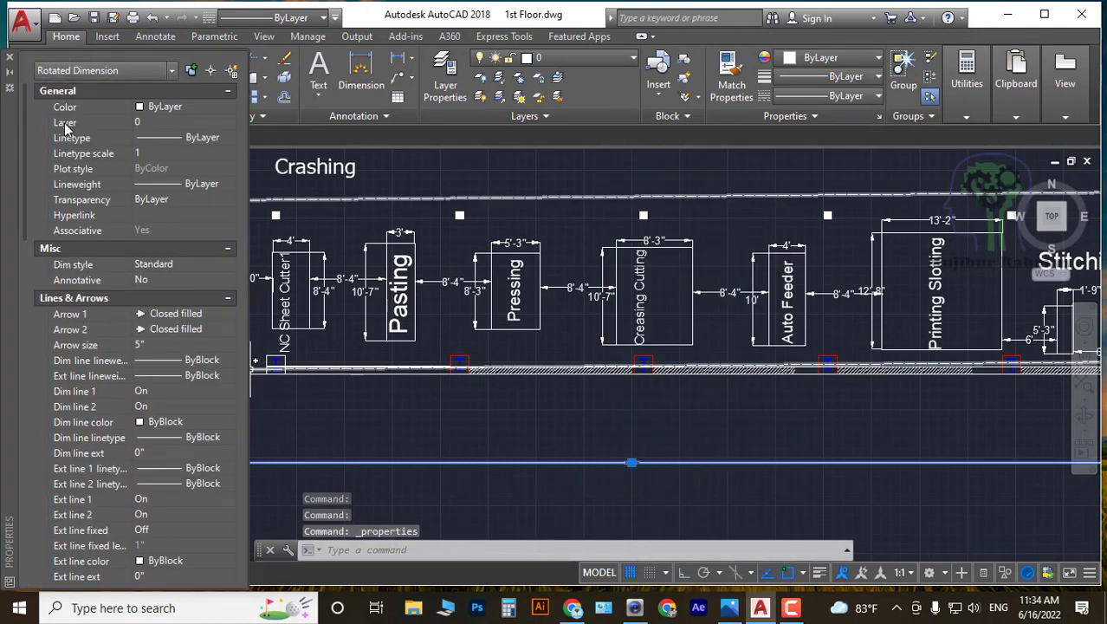
Collapse every property category of the overall length dimension, from General through Tolerances.
{"action": "left_click", "coordinate": [229, 92]}
{"action": "left_click", "coordinate": [228, 109]}
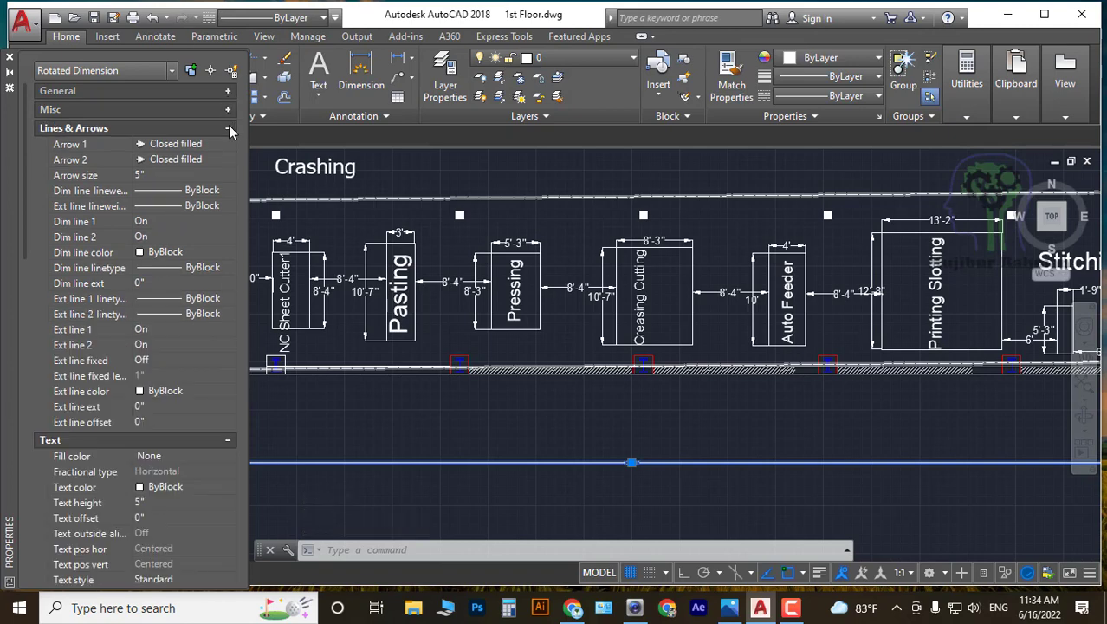
{"action": "left_click", "coordinate": [228, 128]}
{"action": "left_click", "coordinate": [228, 147]}
{"action": "left_click", "coordinate": [227, 165]}
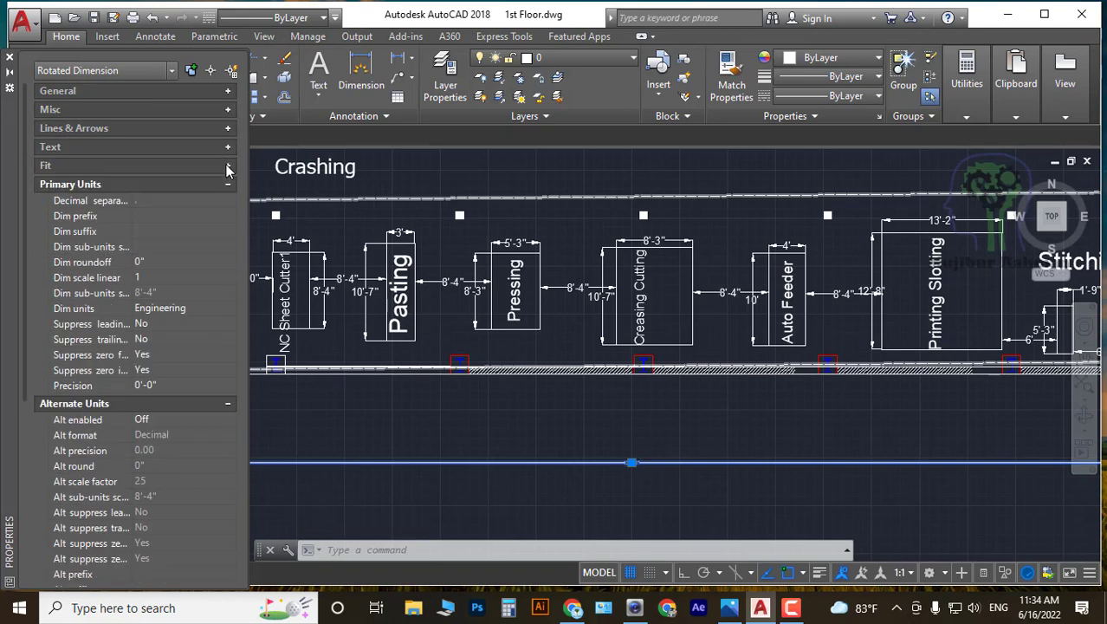
{"action": "left_click", "coordinate": [227, 184]}
{"action": "left_click", "coordinate": [228, 202]}
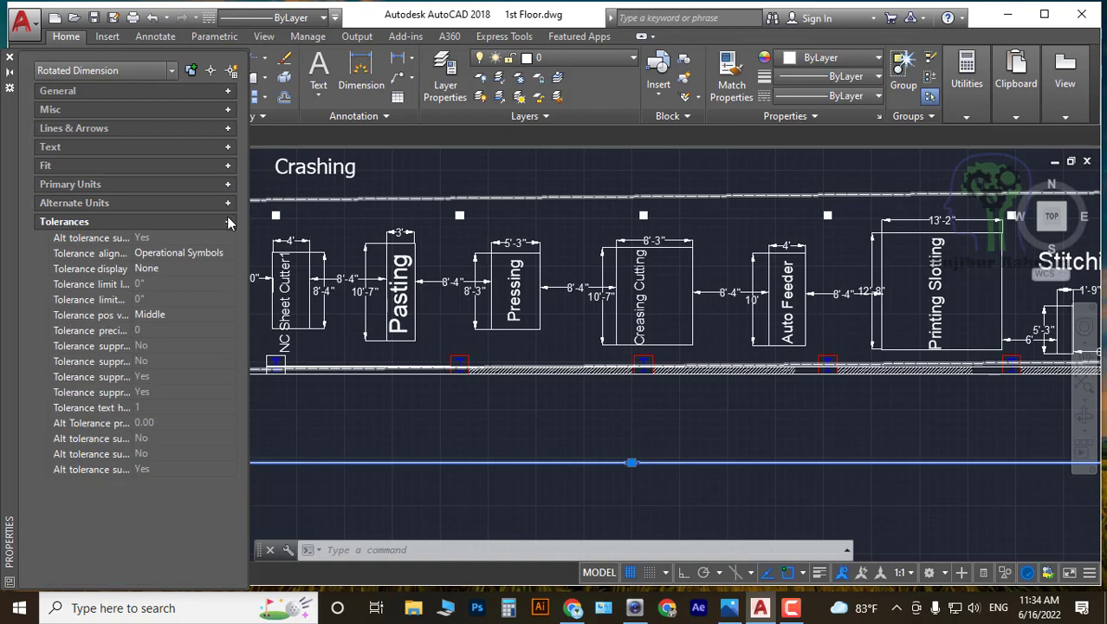
{"action": "left_click", "coordinate": [228, 222]}
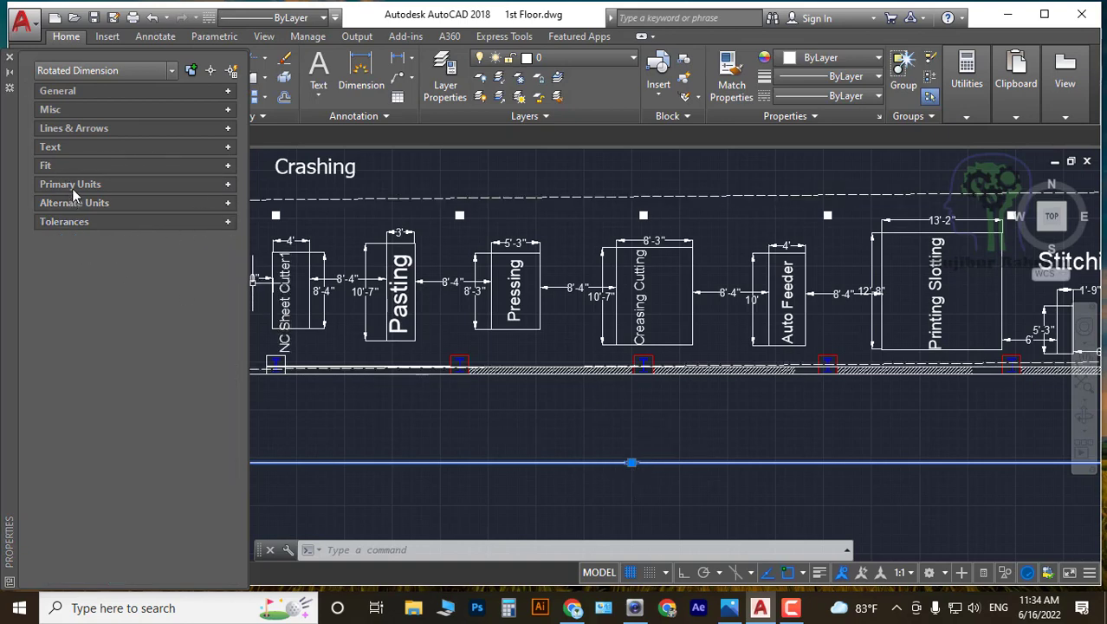
Set the overall length dimension's text height to 1', close its properties and deselect it.
{"action": "left_click", "coordinate": [228, 146]}
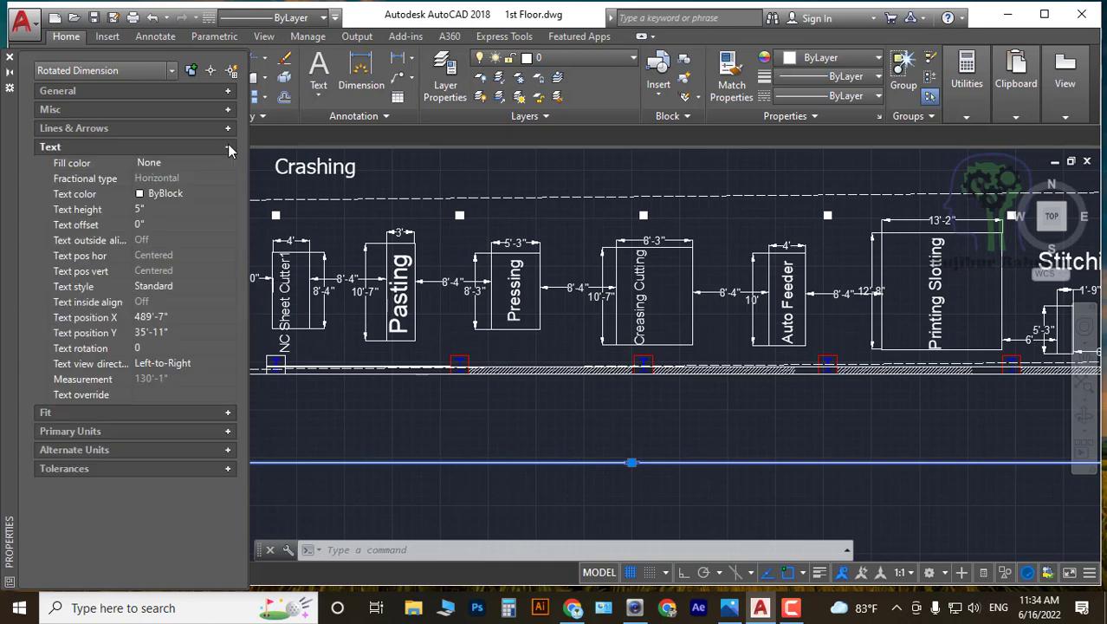
{"action": "left_click", "coordinate": [146, 208]}
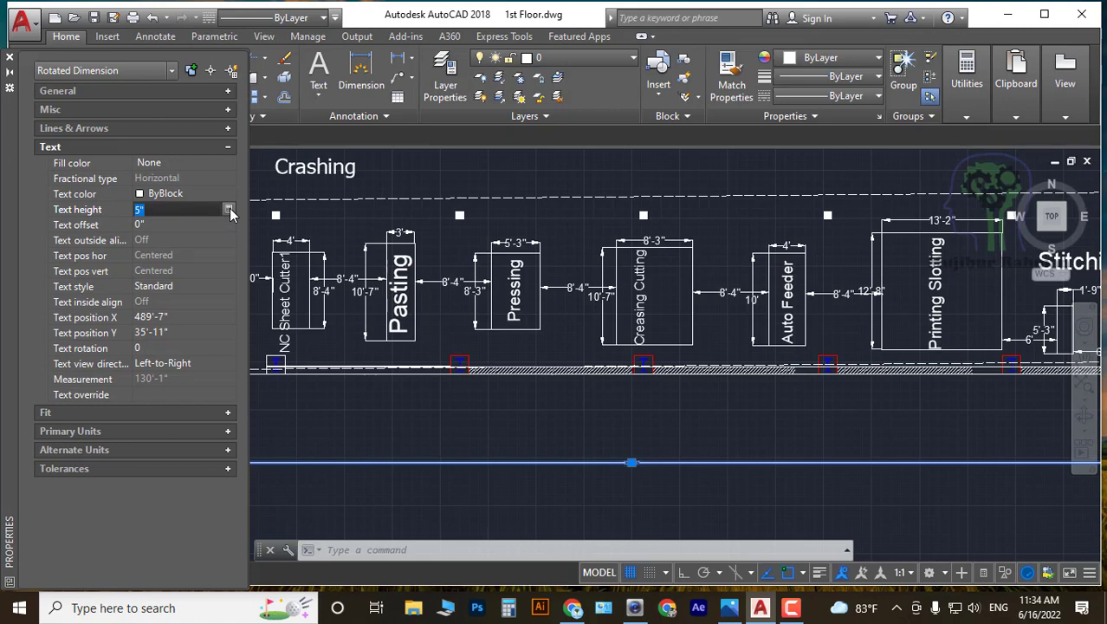
{"action": "type", "text": "1'"}
{"action": "key", "text": "Tab"}
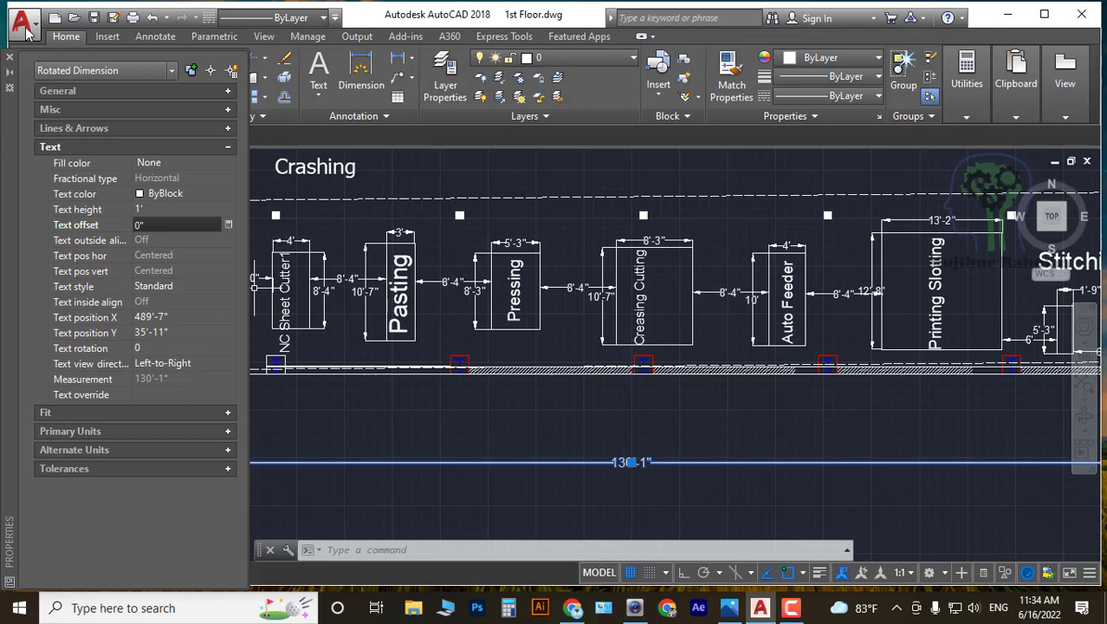
{"action": "left_click", "coordinate": [9, 58]}
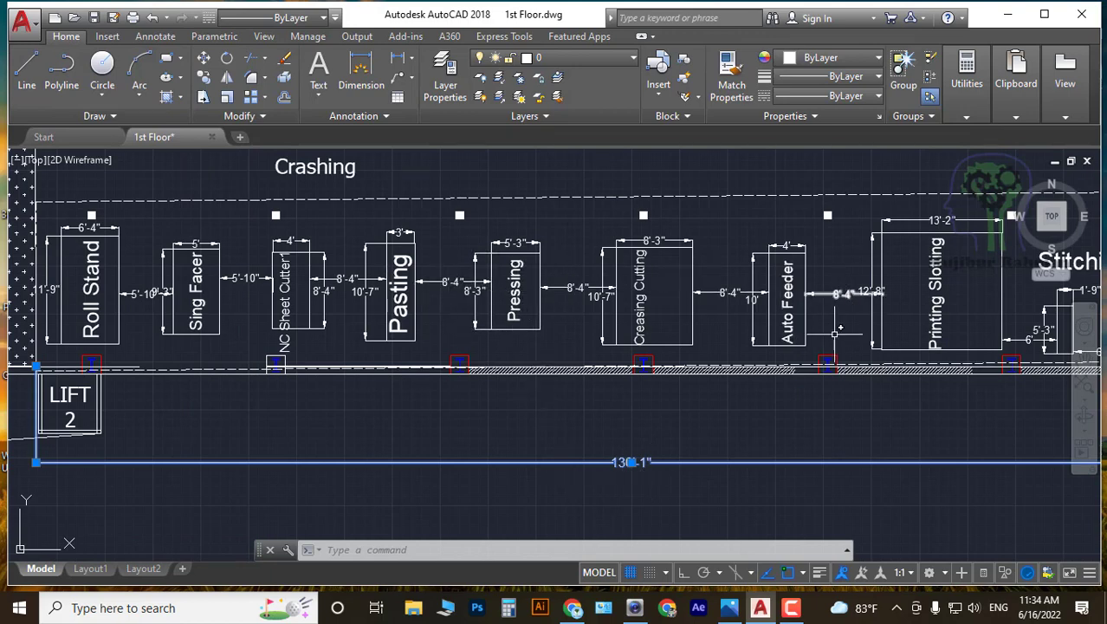
{"action": "scroll", "coordinate": [645, 451], "scroll_direction": "up", "scroll_amount": 4}
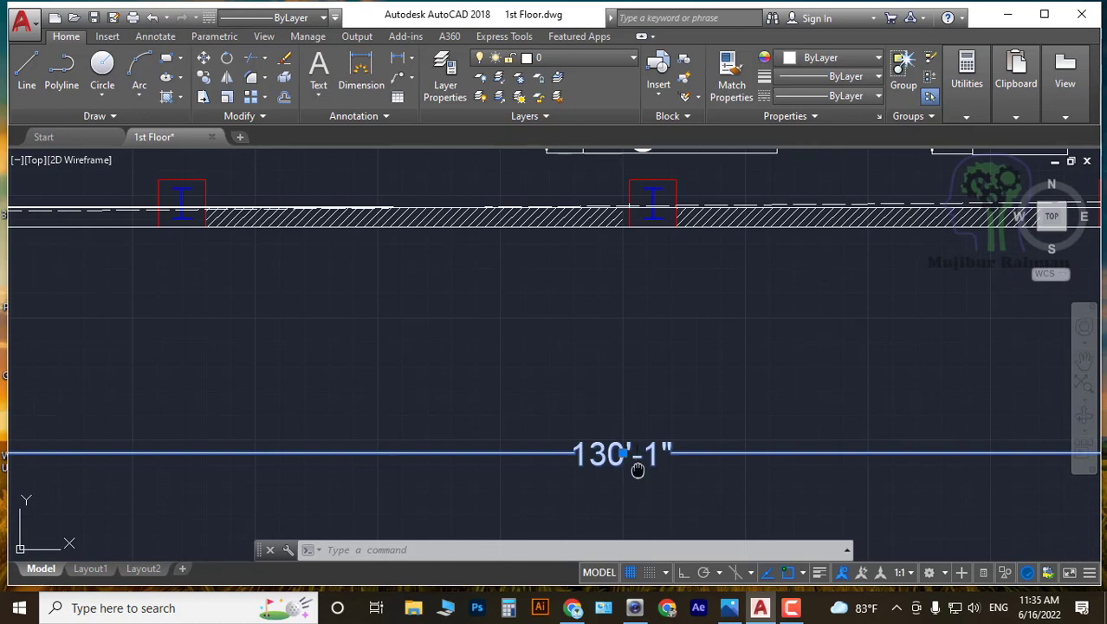
{"action": "scroll", "coordinate": [638, 464], "scroll_direction": "up", "scroll_amount": 1}
{"action": "key", "text": "Escape"}
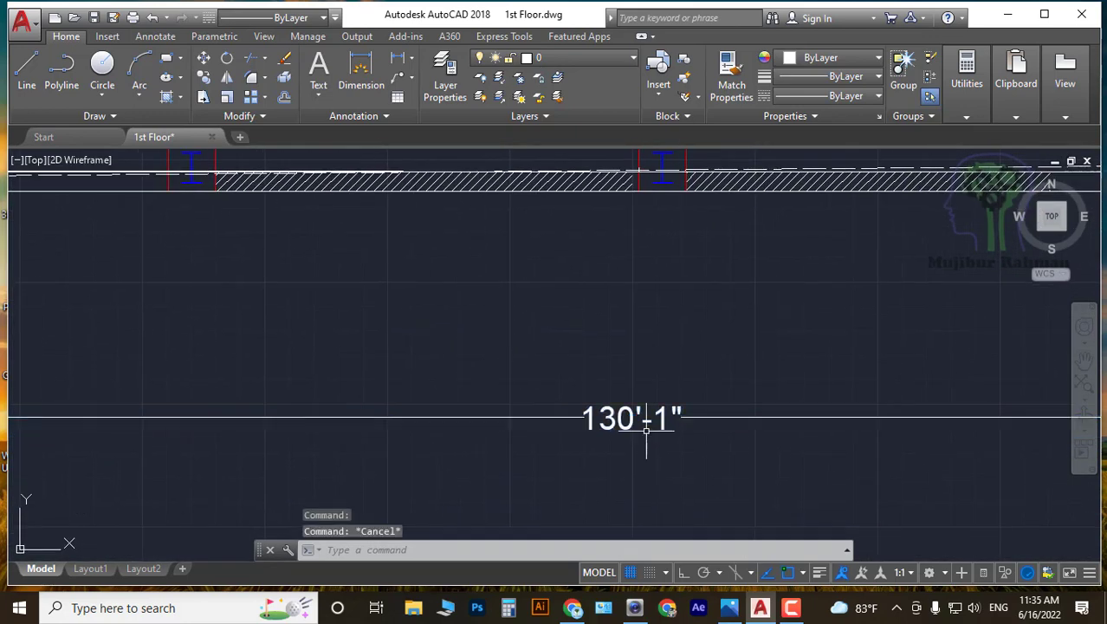
Match the overall dimension's properties onto the three spacing dimensions between Pressing, Creasing Cutting, Auto Feeder and Printing Slotting.
{"action": "scroll", "coordinate": [692, 402], "scroll_direction": "down", "scroll_amount": 2}
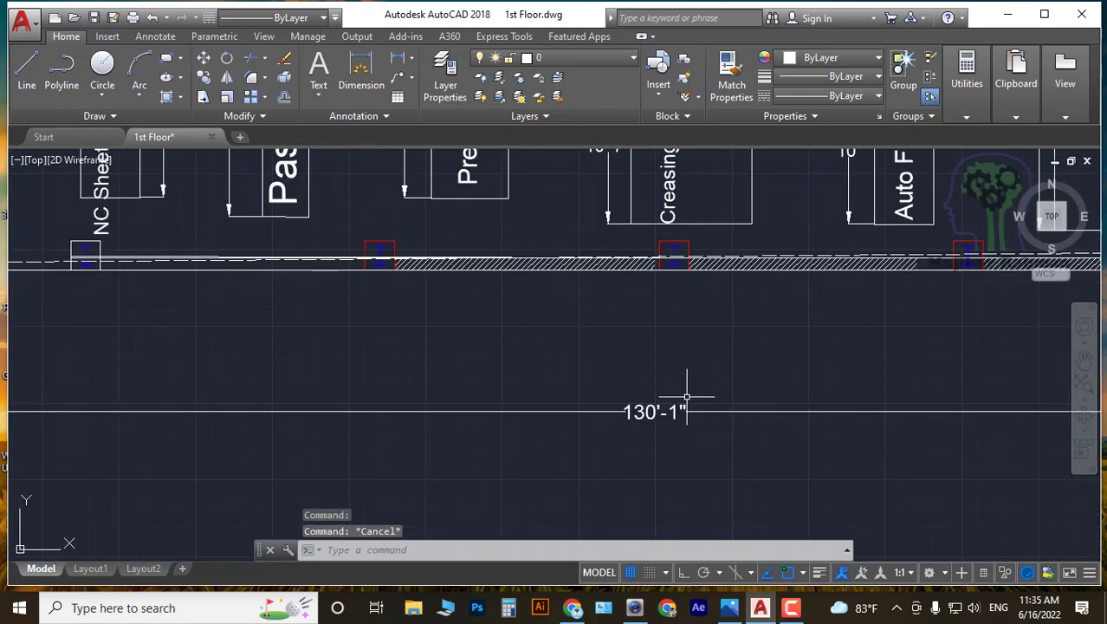
{"action": "type", "text": "MA"}
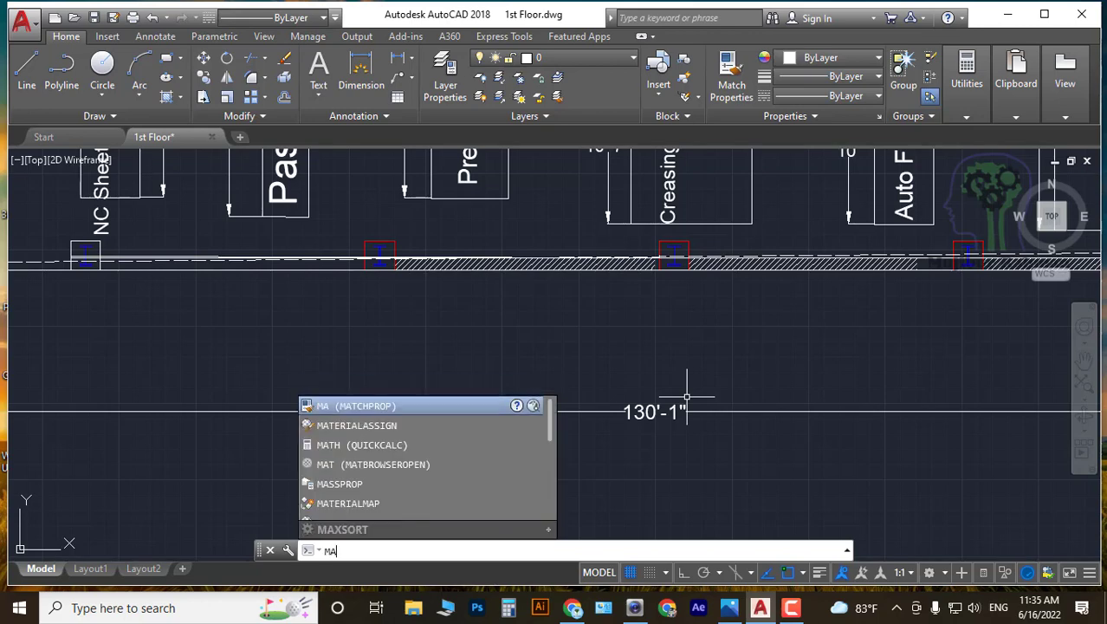
{"action": "key", "text": "Return"}
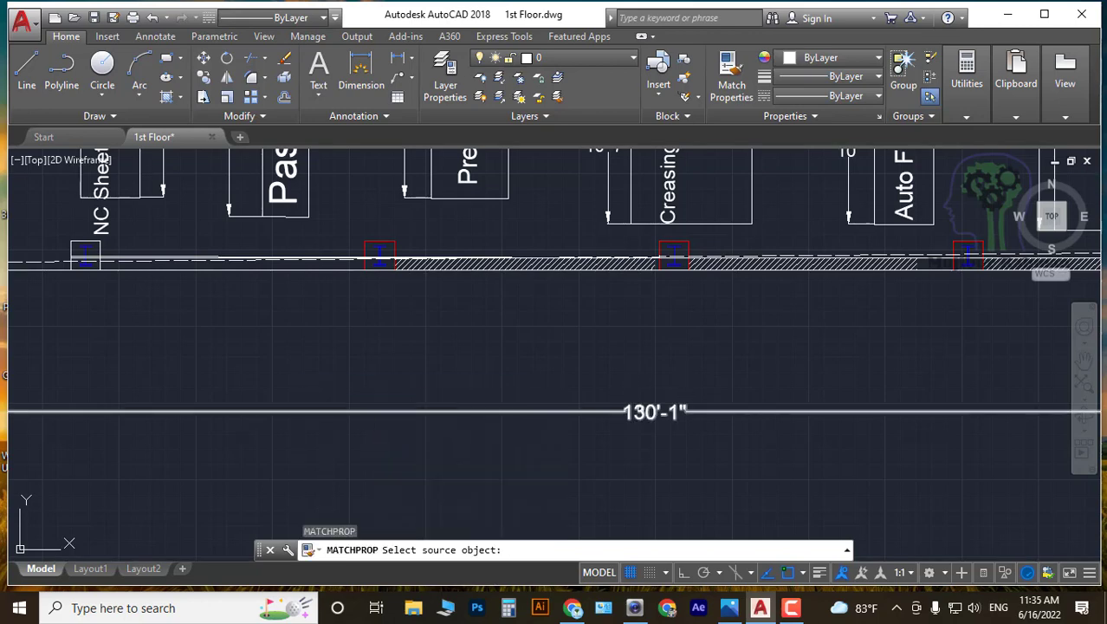
{"action": "left_click", "coordinate": [640, 409]}
{"action": "scroll", "coordinate": [487, 346], "scroll_direction": "down", "scroll_amount": 2}
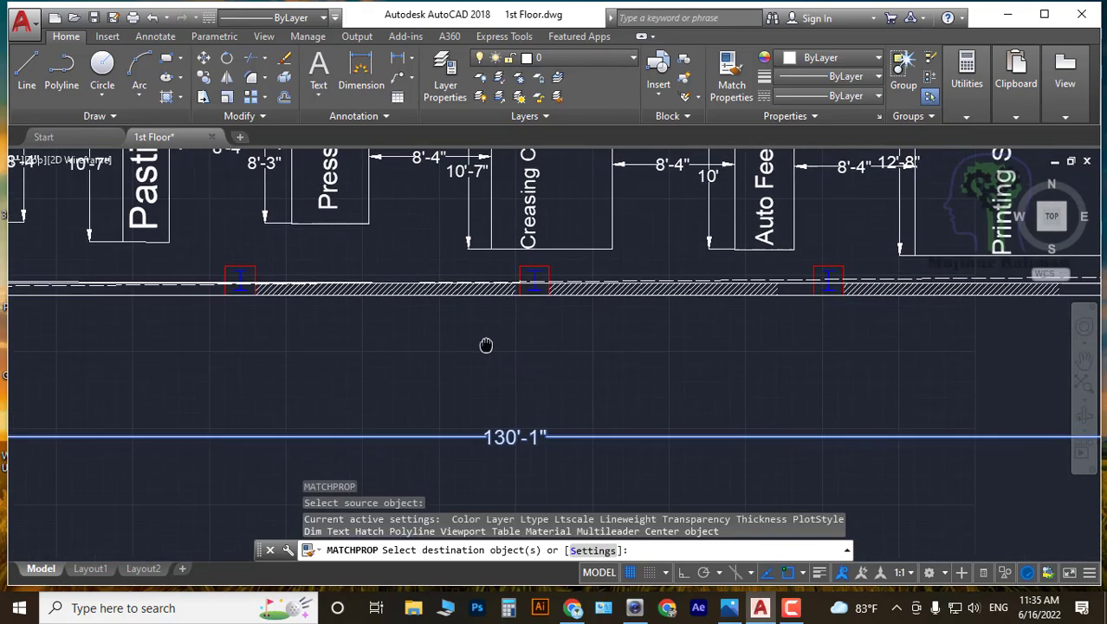
{"action": "scroll", "coordinate": [582, 221], "scroll_direction": "up", "scroll_amount": 4}
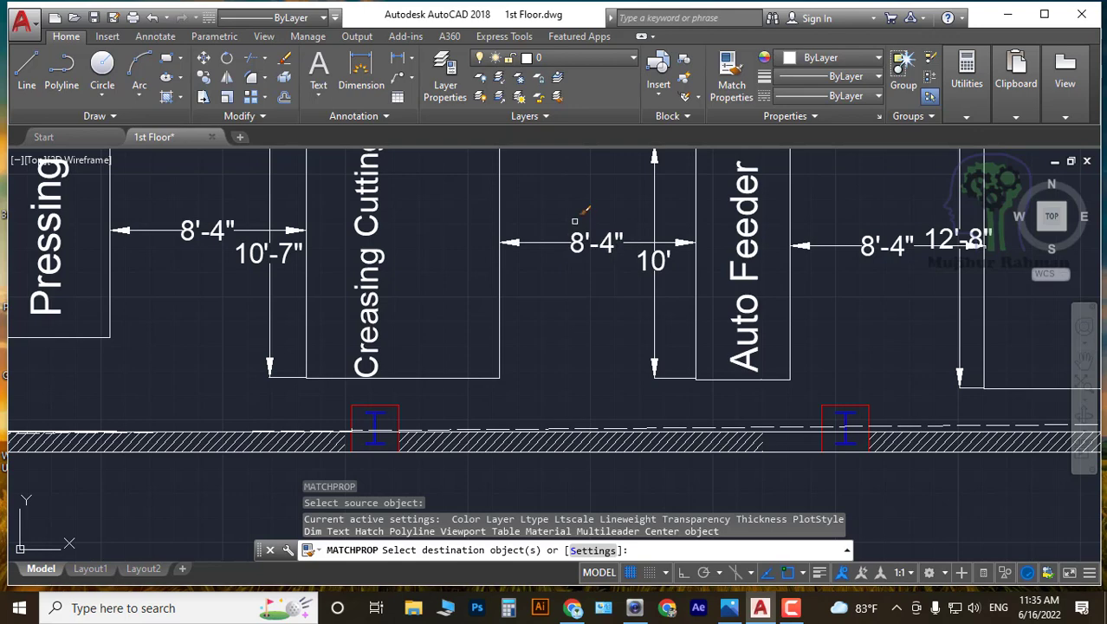
{"action": "left_click", "coordinate": [585, 221]}
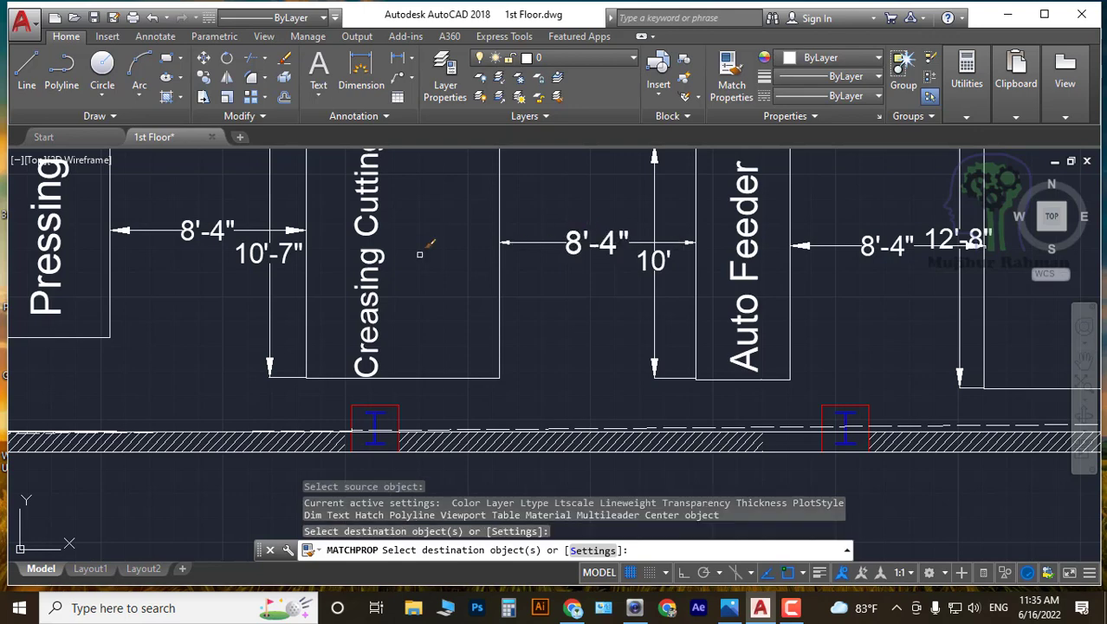
{"action": "left_click", "coordinate": [194, 218]}
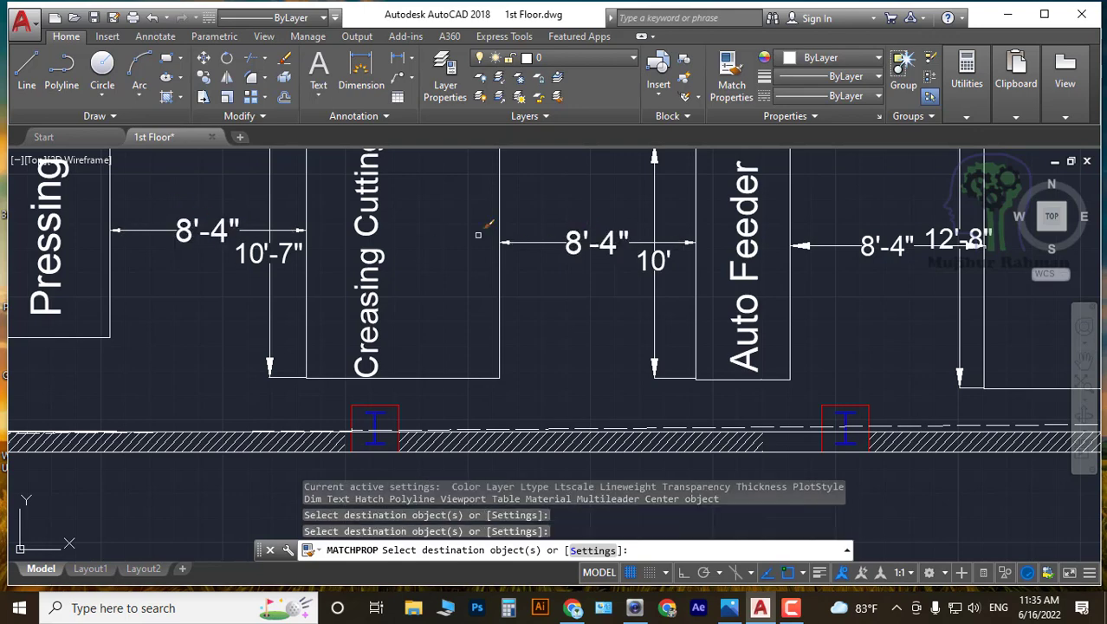
{"action": "left_click", "coordinate": [874, 234]}
Apply the same matched properties to the spacing dimensions between Roll Stand, Sing Facer, NC Sheet Cutter, Pasting and Pressing, and end the command.
{"action": "scroll", "coordinate": [806, 259], "scroll_direction": "down", "scroll_amount": 2}
{"action": "middle_click_drag", "start_coordinate": [806, 259], "coordinate": [327, 276]}
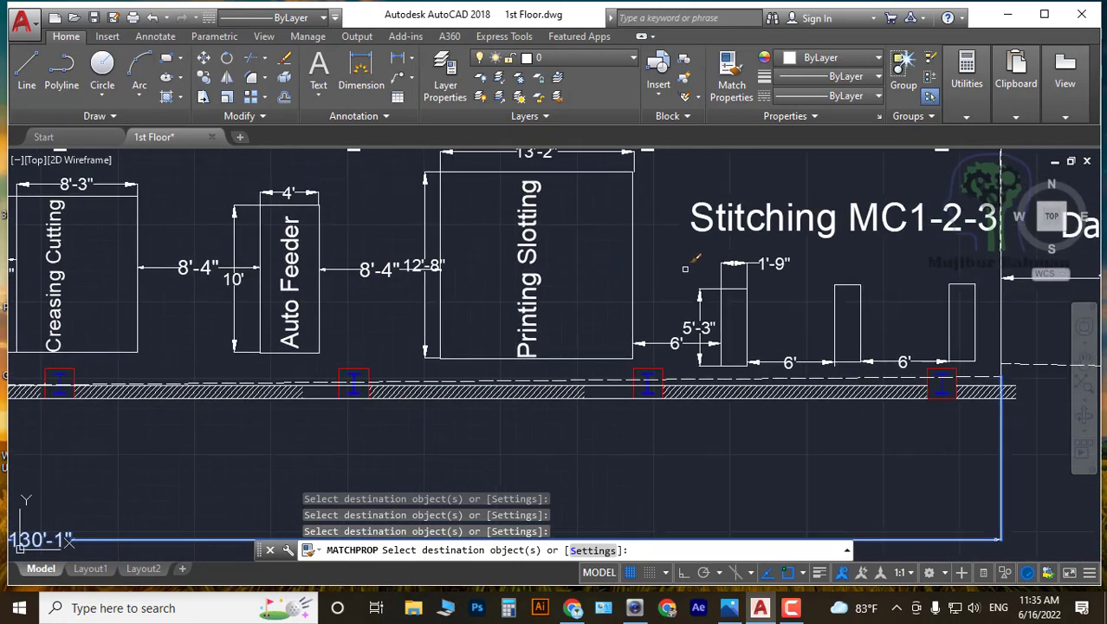
{"action": "scroll", "coordinate": [680, 340], "scroll_direction": "down", "scroll_amount": 1}
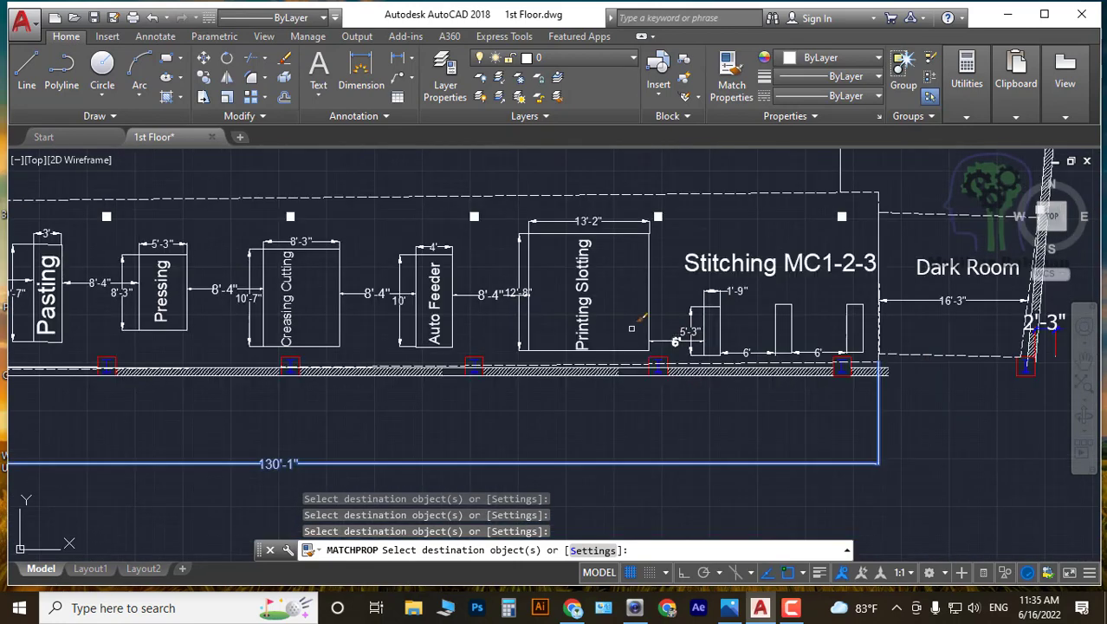
{"action": "scroll", "coordinate": [482, 304], "scroll_direction": "down", "scroll_amount": 1}
{"action": "middle_click_drag", "start_coordinate": [518, 305], "coordinate": [766, 311]}
{"action": "scroll", "coordinate": [571, 299], "scroll_direction": "up", "scroll_amount": 2}
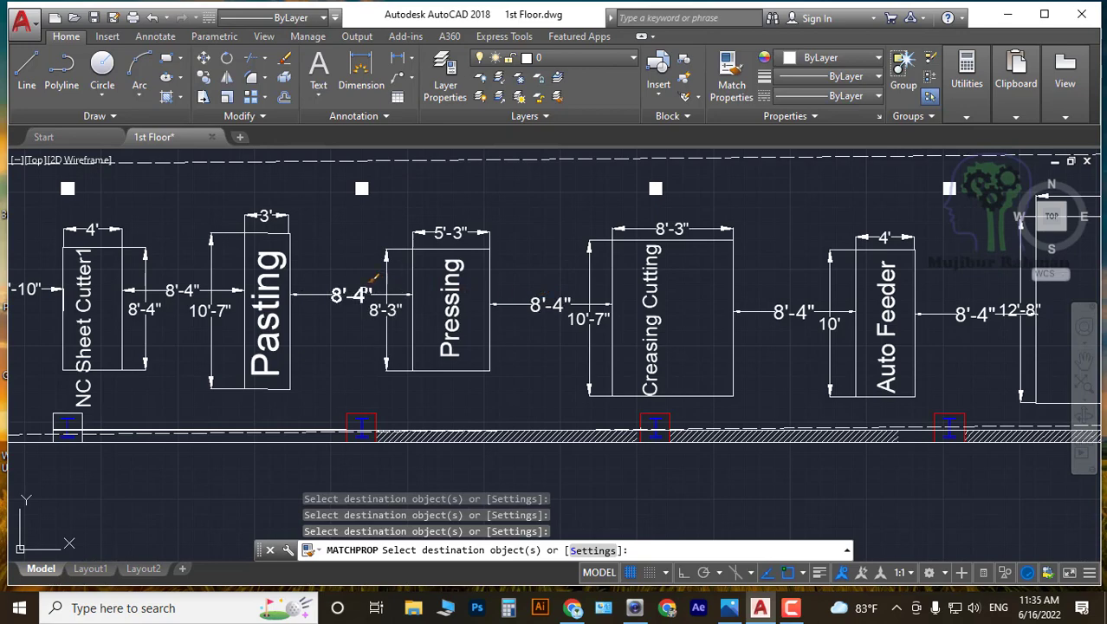
{"action": "middle_click_drag", "start_coordinate": [310, 288], "coordinate": [555, 299]}
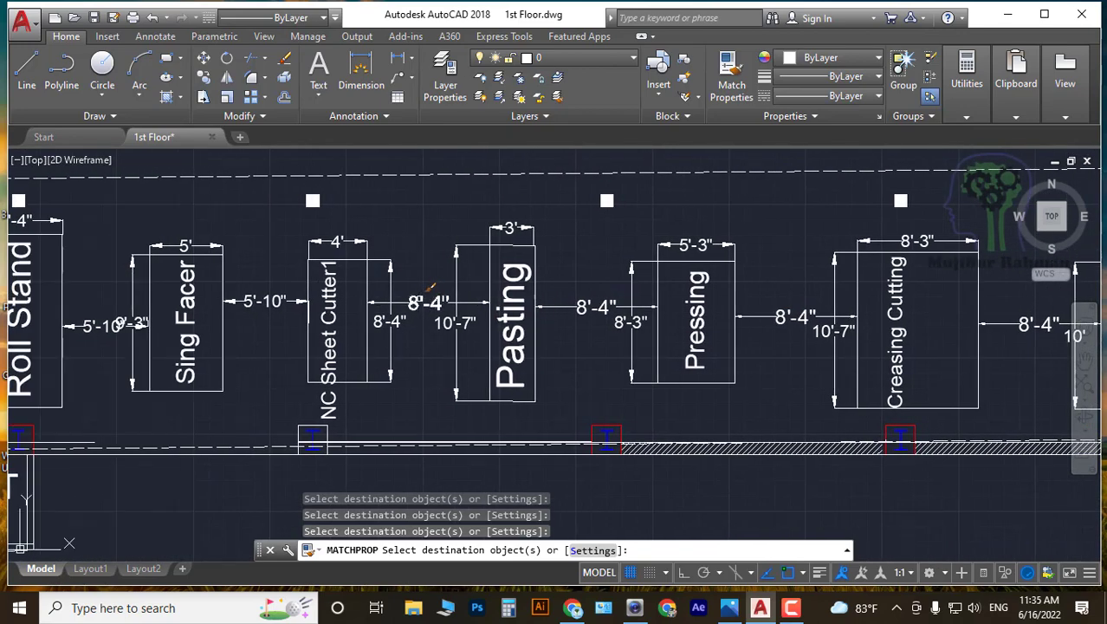
{"action": "middle_click_drag", "start_coordinate": [420, 296], "coordinate": [685, 305]}
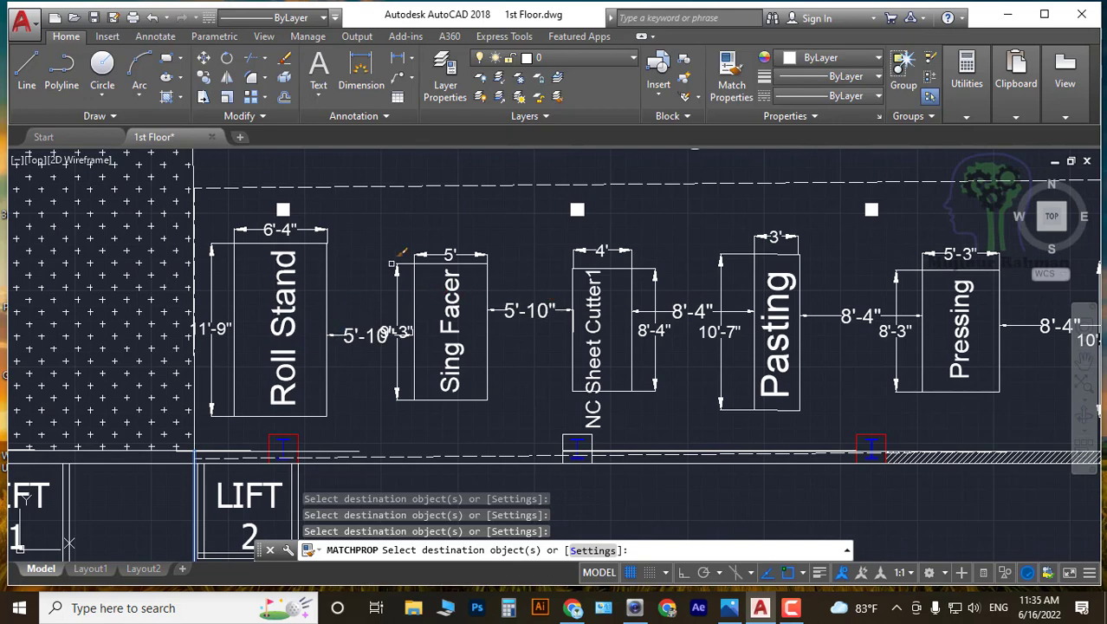
{"action": "key", "text": "Escape"}
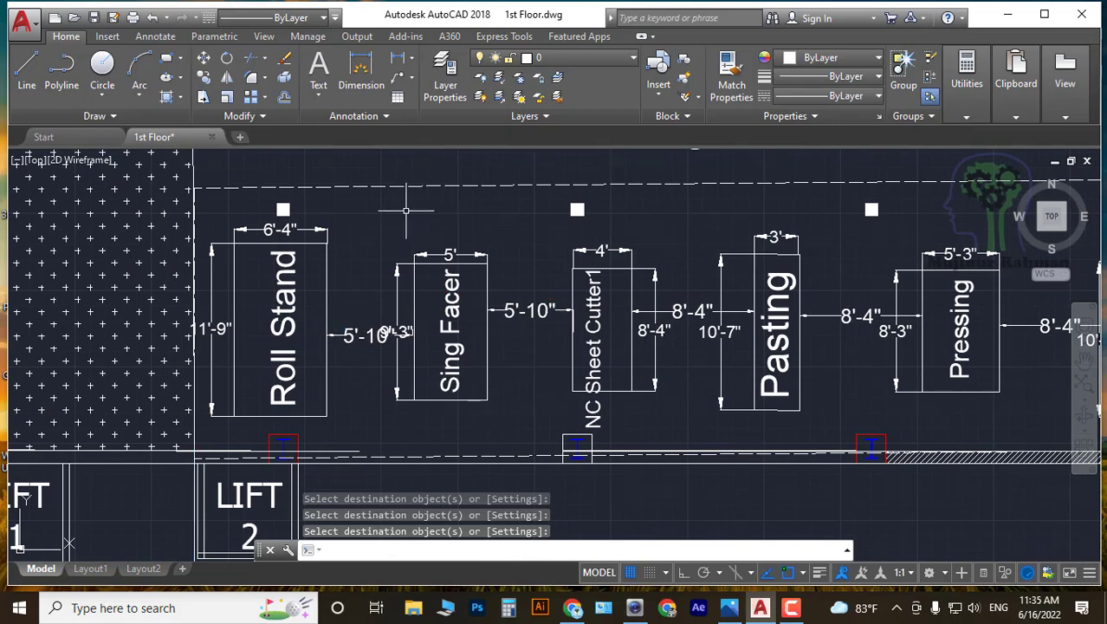
Set the overall length dimension's text height to 2' in its properties.
{"action": "scroll", "coordinate": [405, 210], "scroll_direction": "down", "scroll_amount": 5}
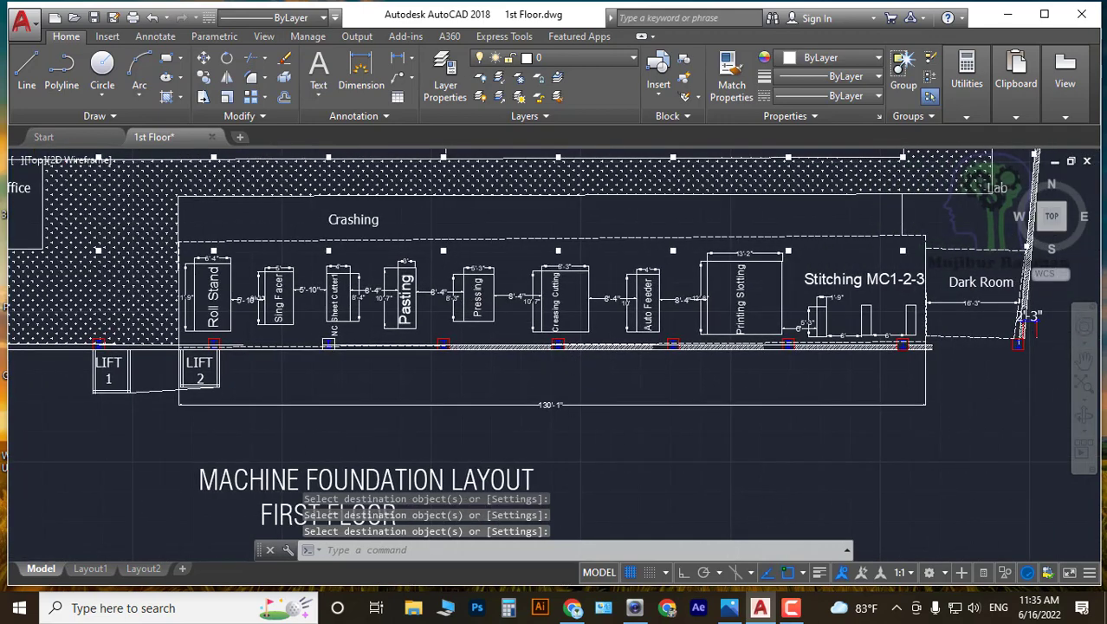
{"action": "scroll", "coordinate": [527, 429], "scroll_direction": "up", "scroll_amount": 6}
{"action": "left_click", "coordinate": [523, 427]}
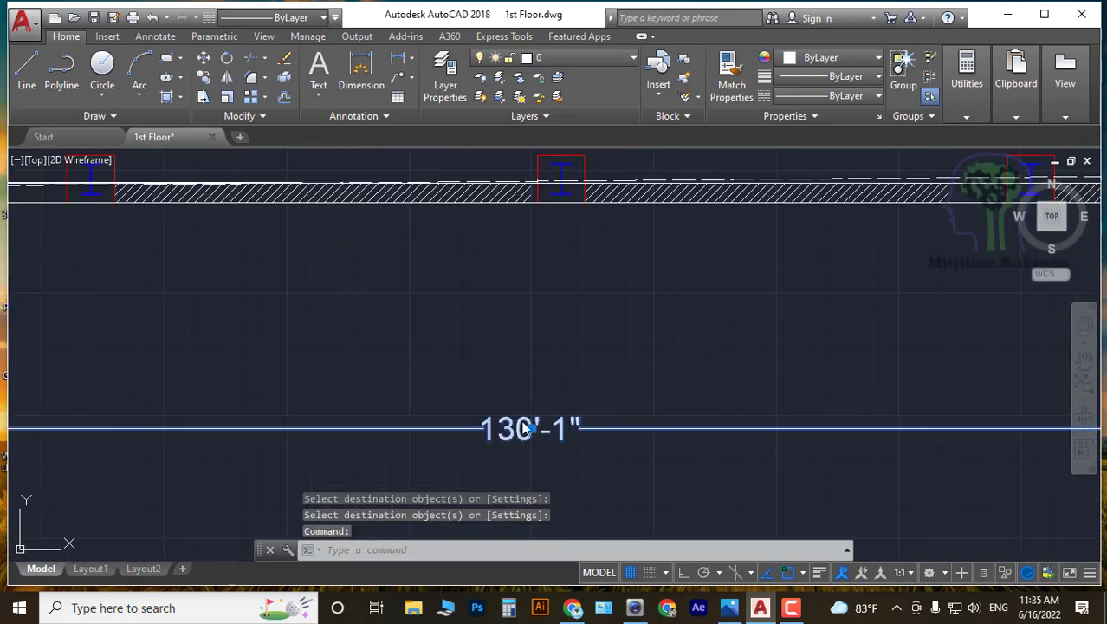
{"action": "right_click", "coordinate": [523, 426]}
{"action": "left_click", "coordinate": [578, 559]}
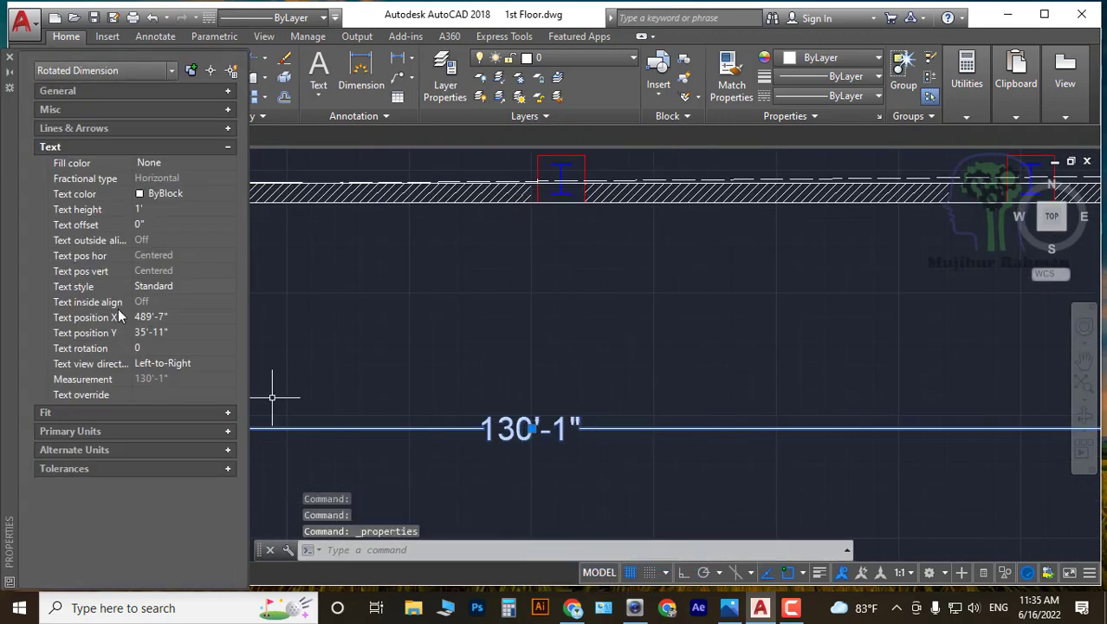
{"action": "left_click", "coordinate": [145, 210]}
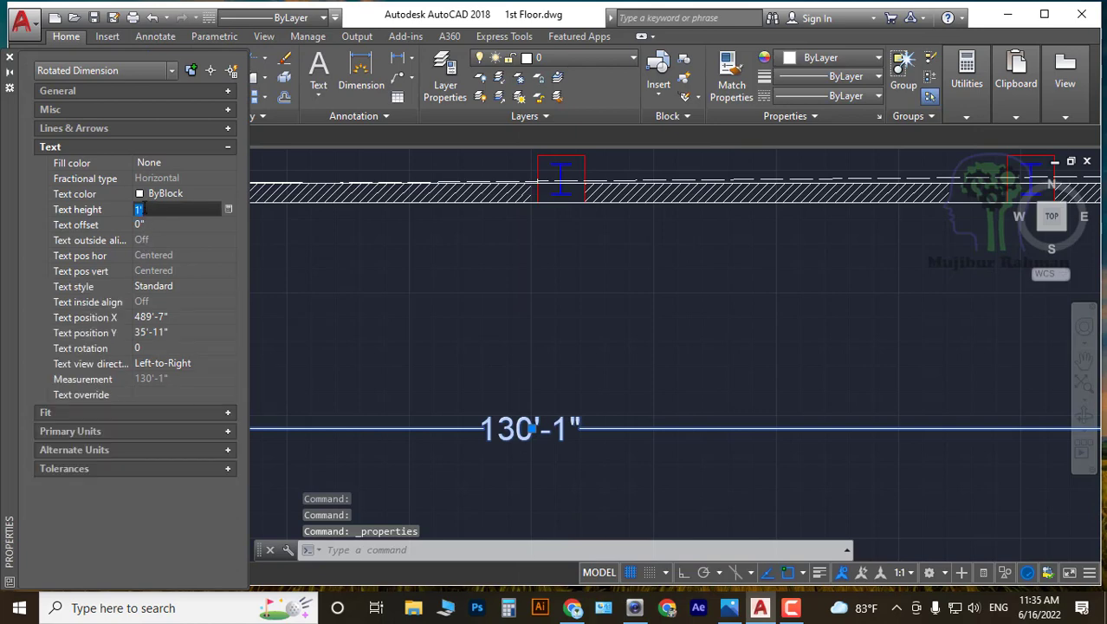
{"action": "type", "text": "2'"}
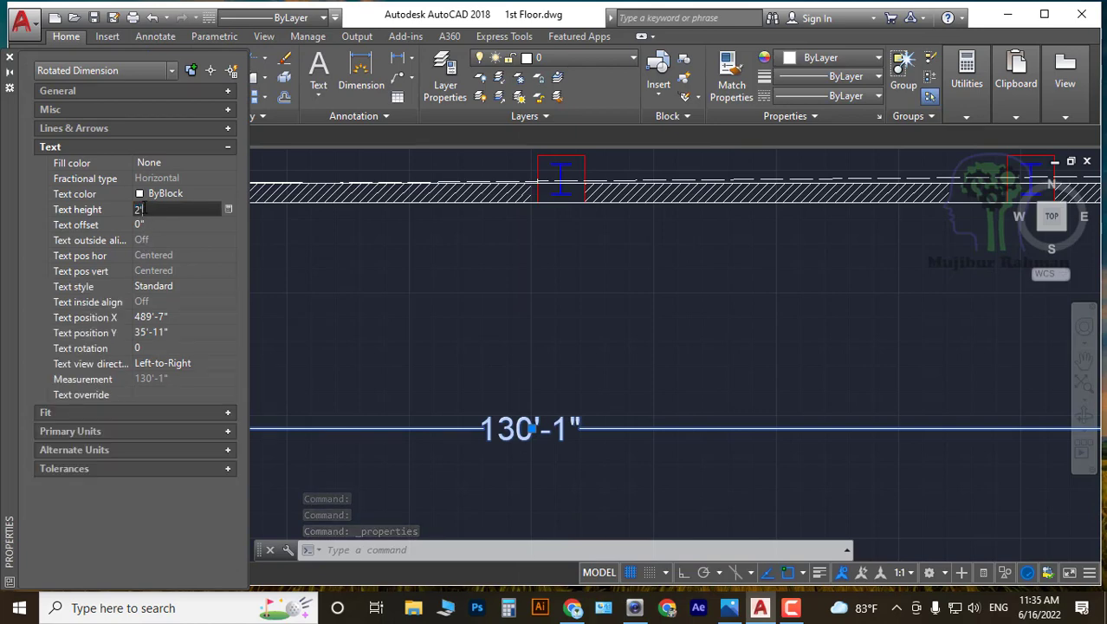
{"action": "key", "text": "Tab"}
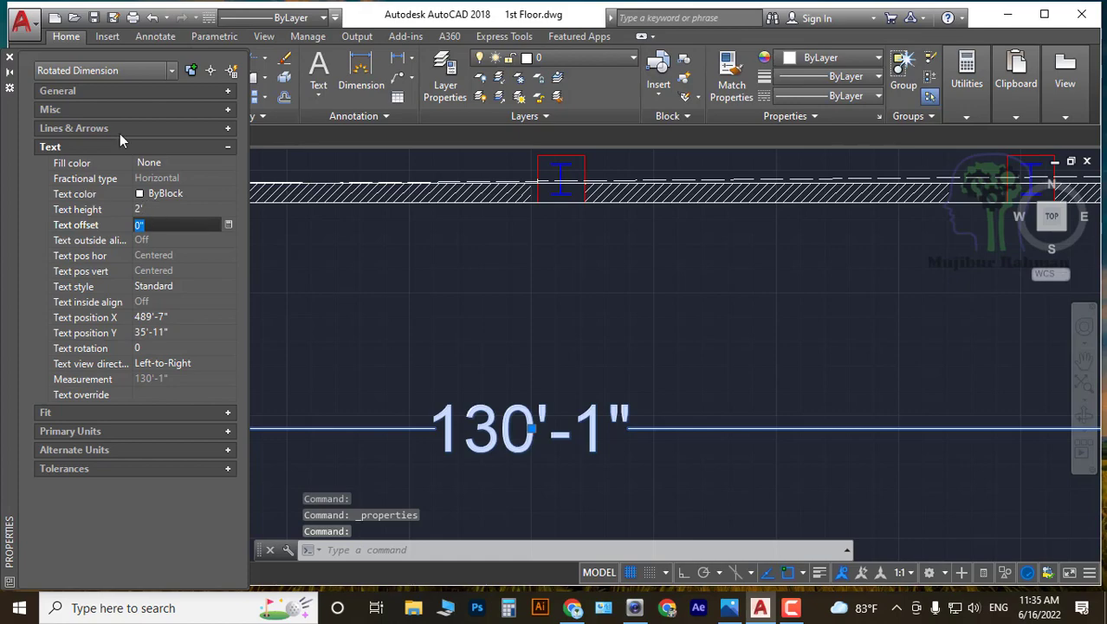
{"action": "left_click", "coordinate": [9, 58]}
{"action": "scroll", "coordinate": [520, 362], "scroll_direction": "down", "scroll_amount": 3}
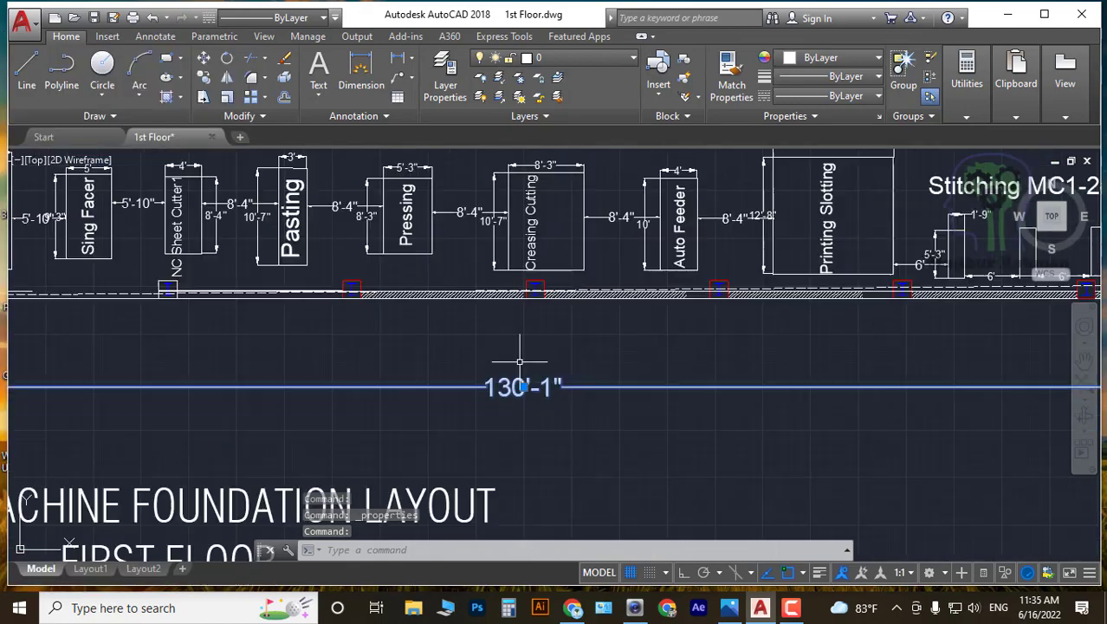
Deselect the overall length dimension and examine the dimension text sizes along the machine row from Roll Stand to Stitching MC1-2-3.
{"action": "scroll", "coordinate": [647, 346], "scroll_direction": "down", "scroll_amount": 2}
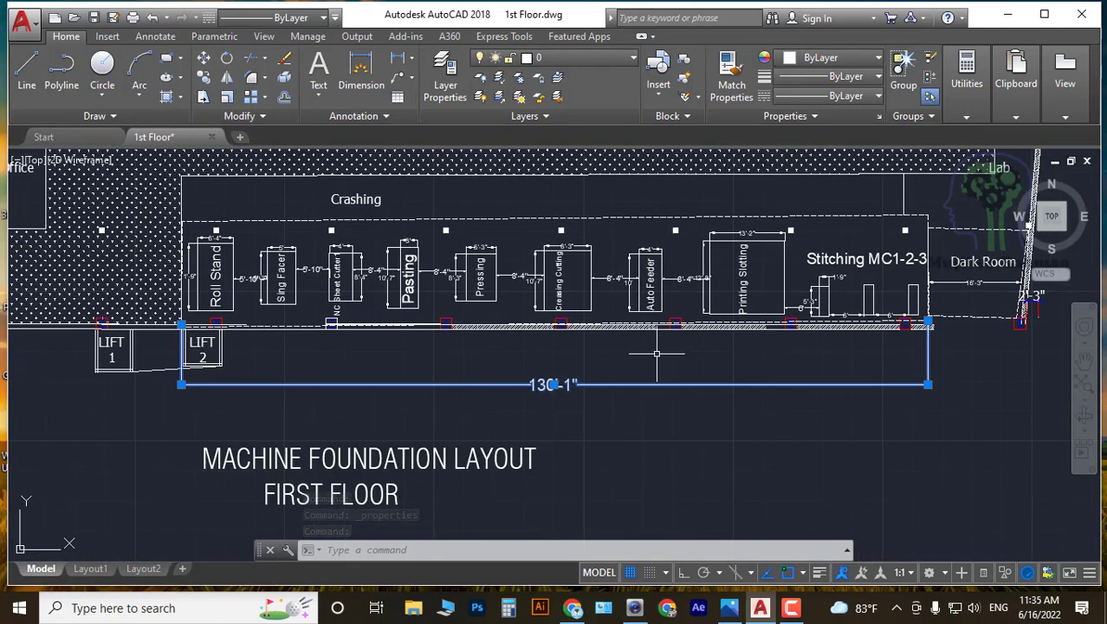
{"action": "key", "text": "Escape"}
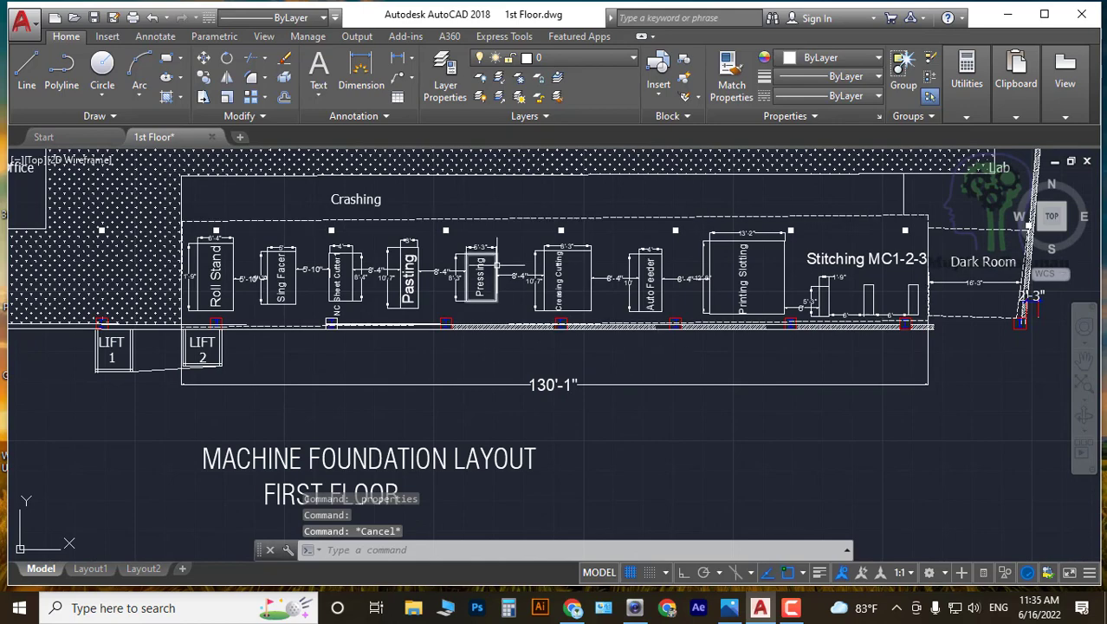
{"action": "scroll", "coordinate": [607, 348], "scroll_direction": "up", "scroll_amount": 2}
{"action": "scroll", "coordinate": [562, 344], "scroll_direction": "down", "scroll_amount": 2}
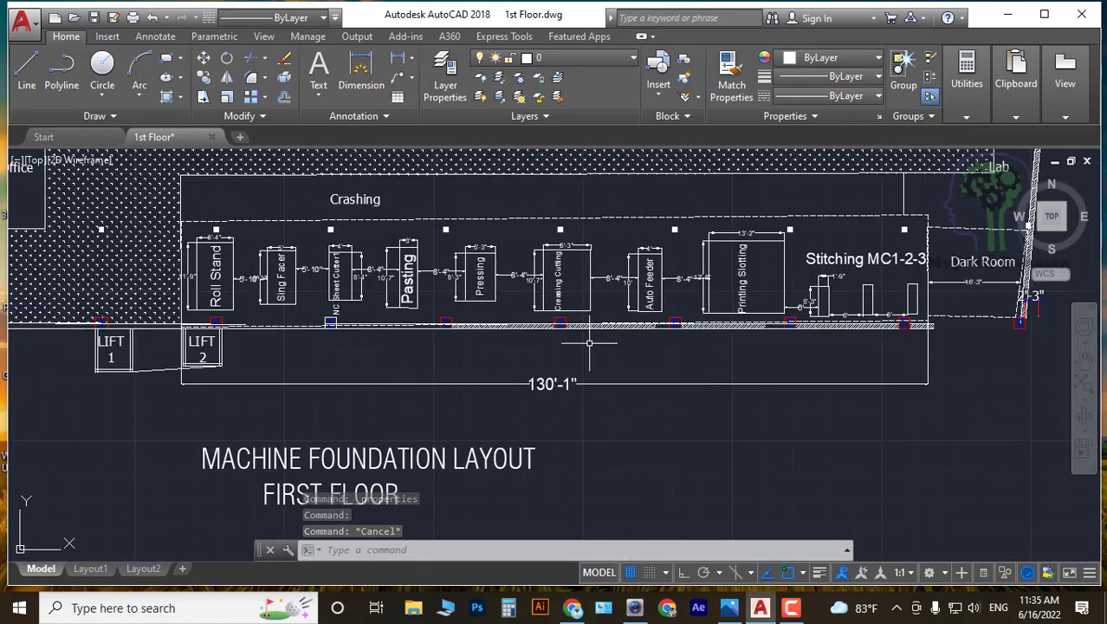
{"action": "scroll", "coordinate": [561, 239], "scroll_direction": "up", "scroll_amount": 5}
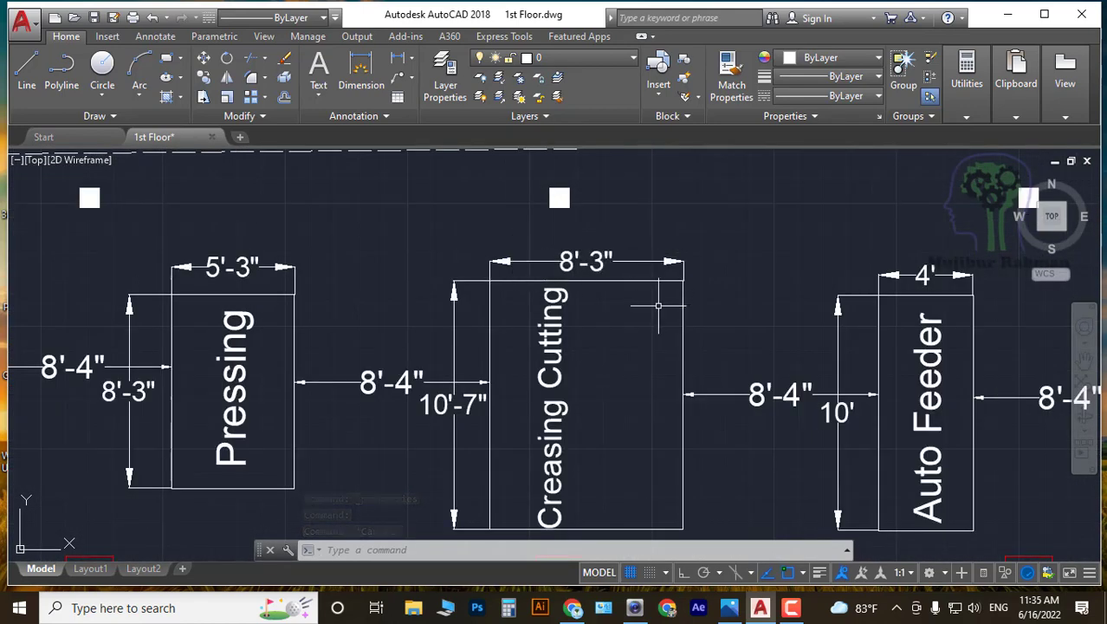
{"action": "scroll", "coordinate": [611, 376], "scroll_direction": "down", "scroll_amount": 6}
{"action": "middle_click_drag", "start_coordinate": [604, 374], "coordinate": [598, 470]}
{"action": "scroll", "coordinate": [646, 384], "scroll_direction": "down", "scroll_amount": 2}
{"action": "scroll", "coordinate": [695, 451], "scroll_direction": "up", "scroll_amount": 4}
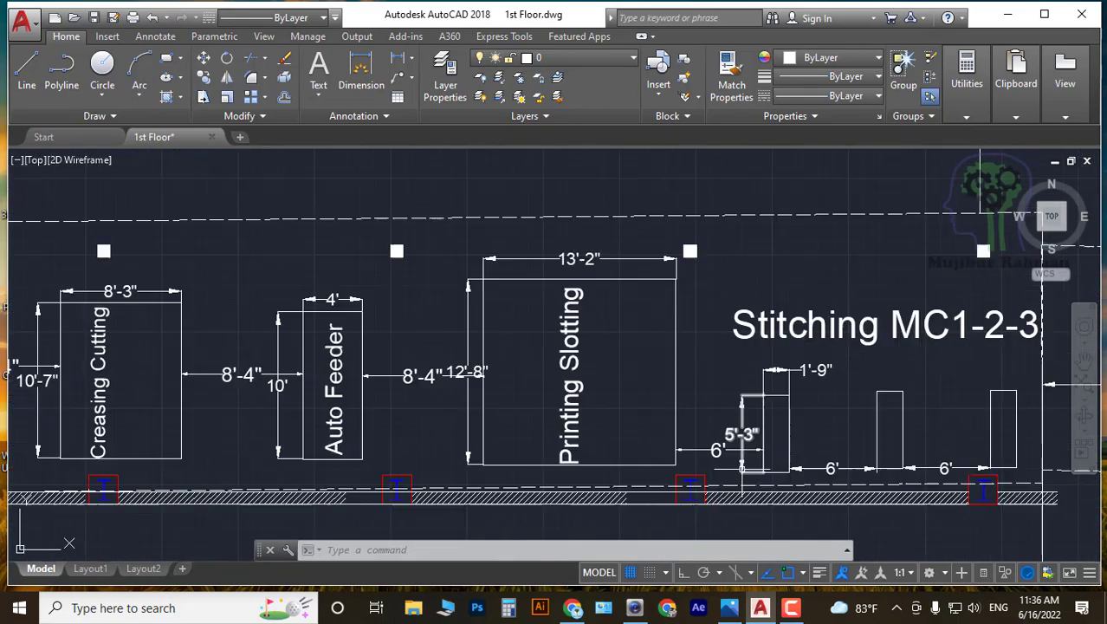
{"action": "middle_click_drag", "start_coordinate": [795, 448], "coordinate": [541, 444]}
{"action": "scroll", "coordinate": [743, 380], "scroll_direction": "down", "scroll_amount": 1}
{"action": "middle_click_drag", "start_coordinate": [520, 380], "coordinate": [714, 366]}
{"action": "middle_click_drag", "start_coordinate": [239, 384], "coordinate": [525, 389]}
{"action": "mouse_move", "coordinate": [380, 388]}
{"action": "middle_mouse_down"}
{"action": "mouse_move", "coordinate": [393, 364]}
{"action": "mouse_move", "coordinate": [375, 297]}
{"action": "middle_mouse_up"}
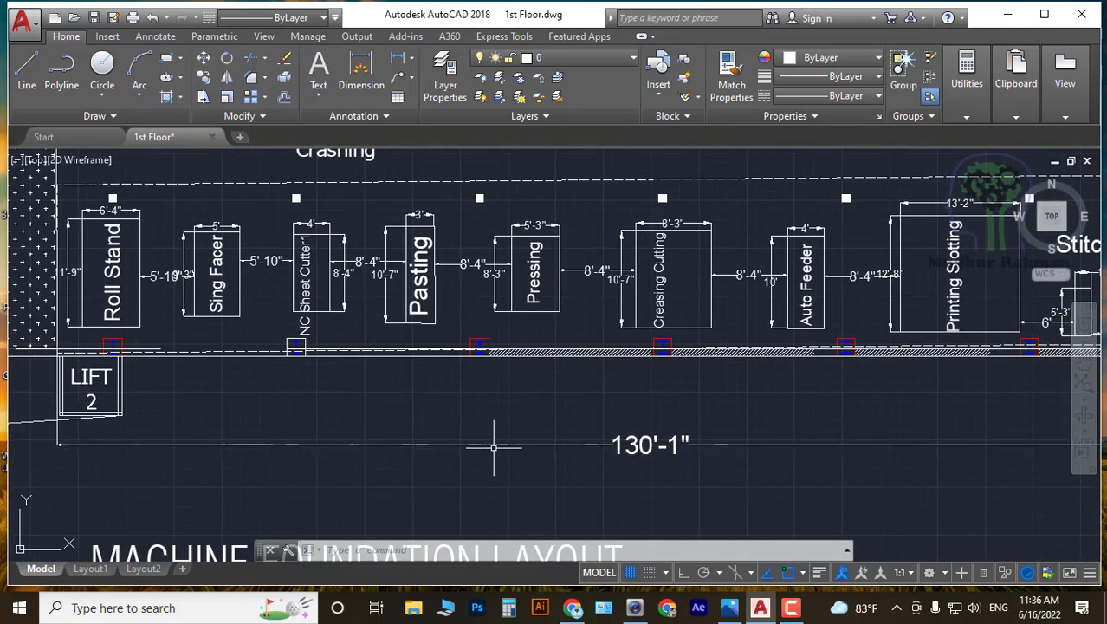
{"action": "middle_click_drag", "start_coordinate": [593, 440], "coordinate": [305, 415]}
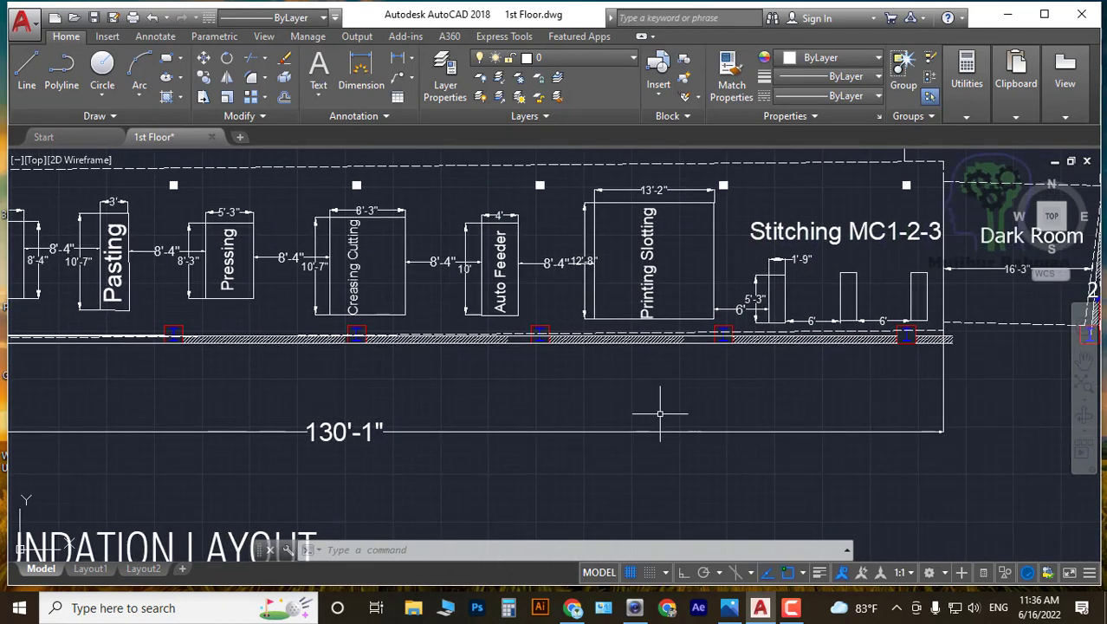
{"action": "scroll", "coordinate": [557, 399], "scroll_direction": "down", "scroll_amount": 3}
{"action": "scroll", "coordinate": [567, 447], "scroll_direction": "up", "scroll_amount": 1}
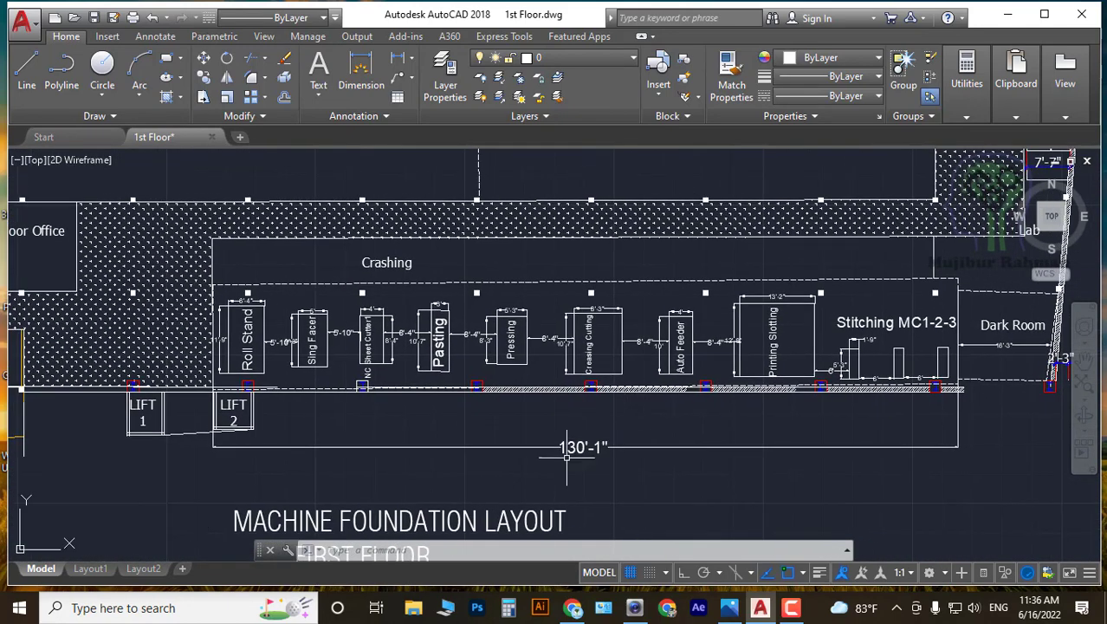